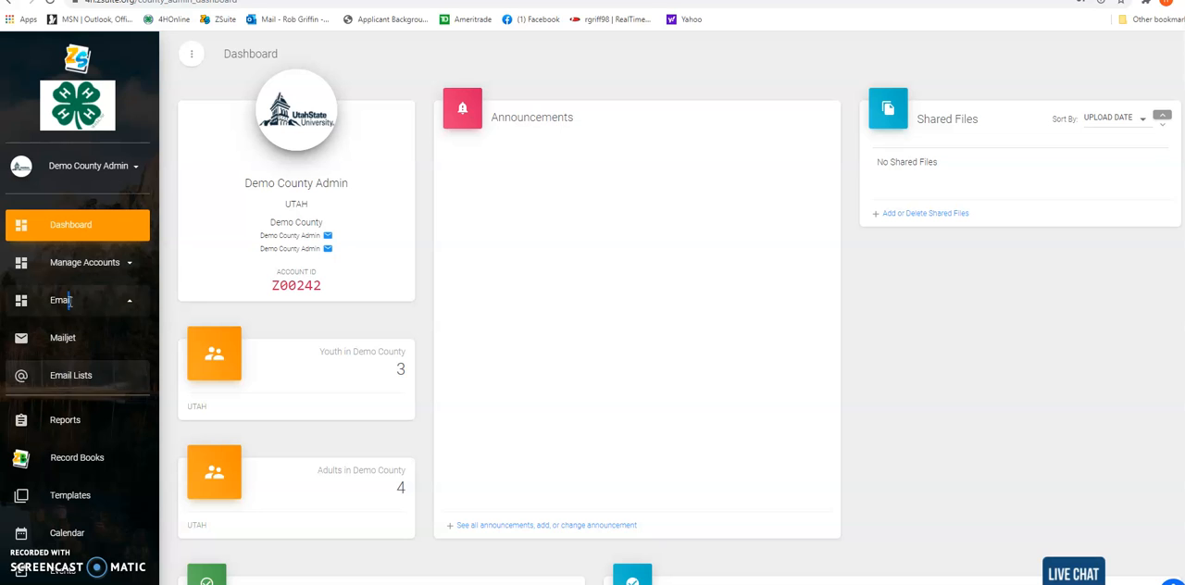
Open the email lists and sync the Demo County Shooting Sports list
left_click(70, 378)
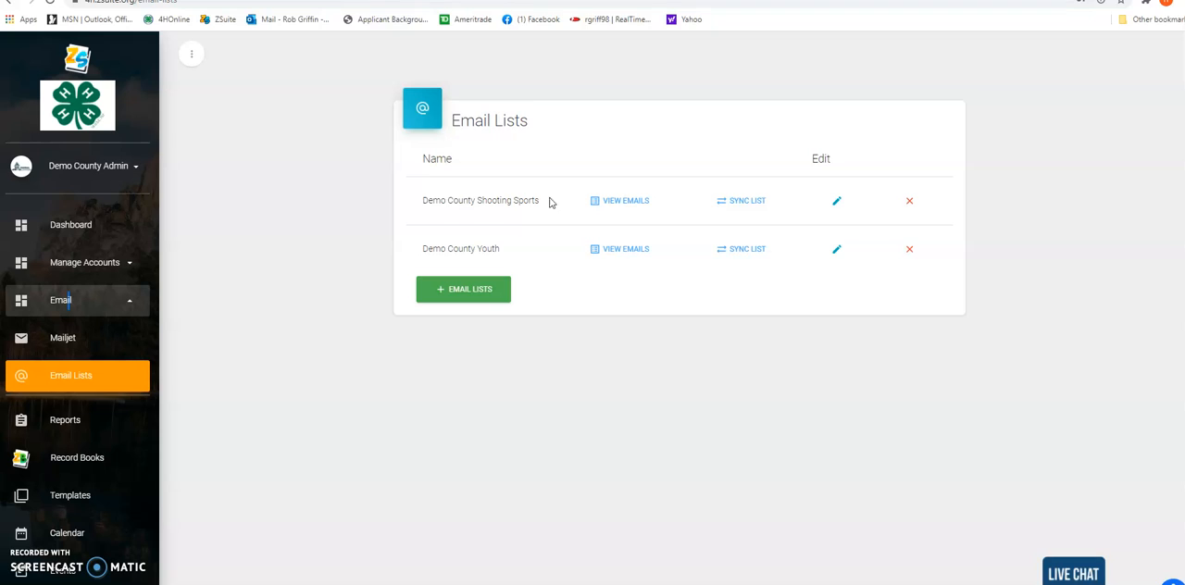
left_click(747, 203)
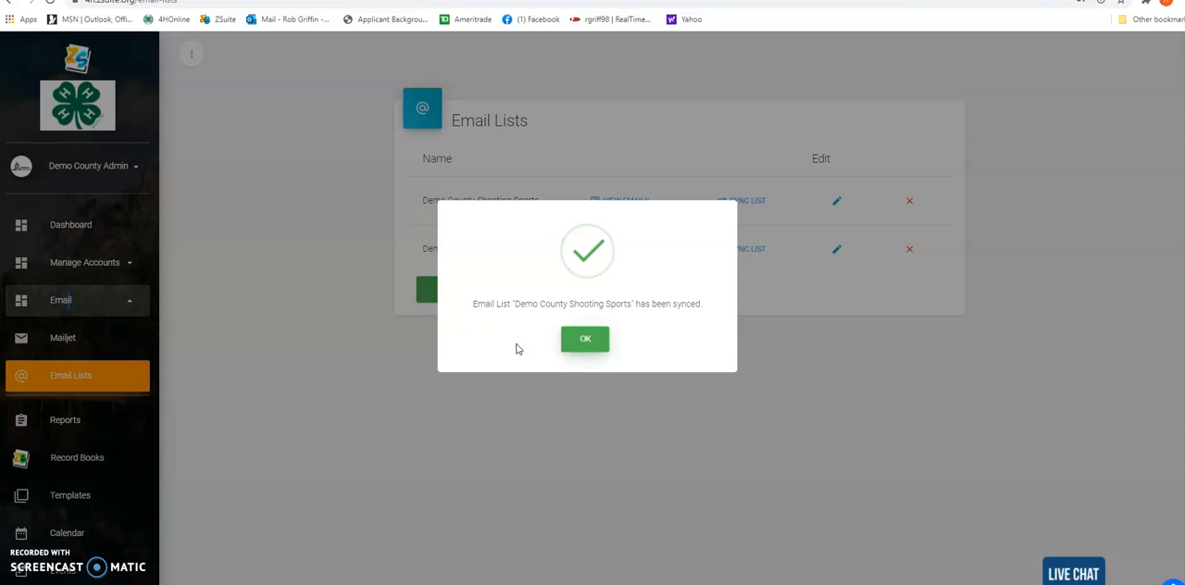
left_click(588, 341)
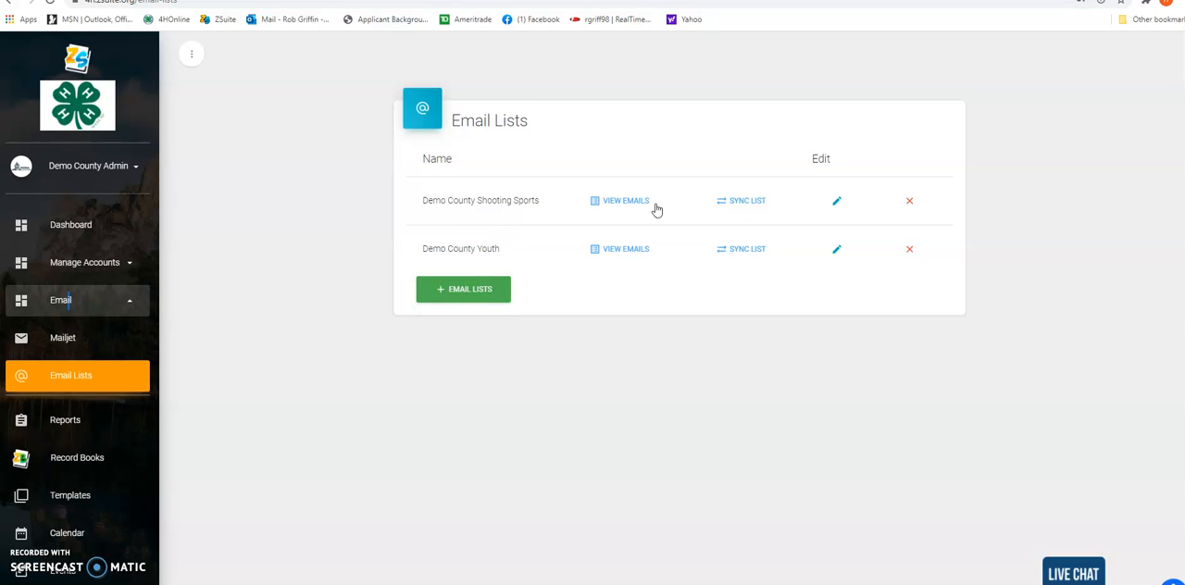
Create a new email list named "Demo County Health Members"
left_click(469, 290)
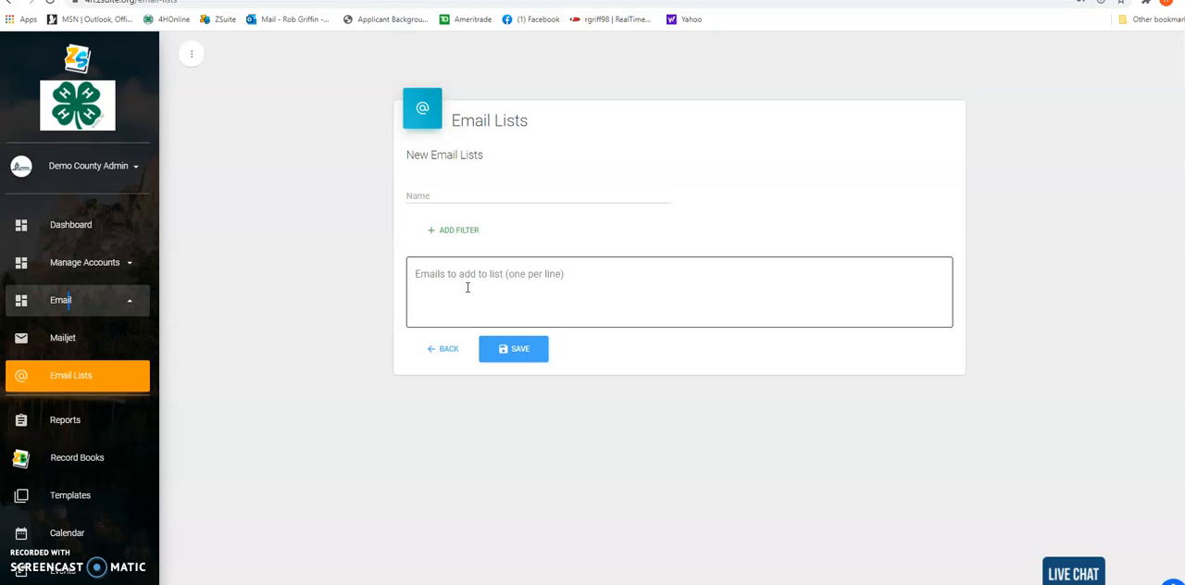
left_click(468, 194)
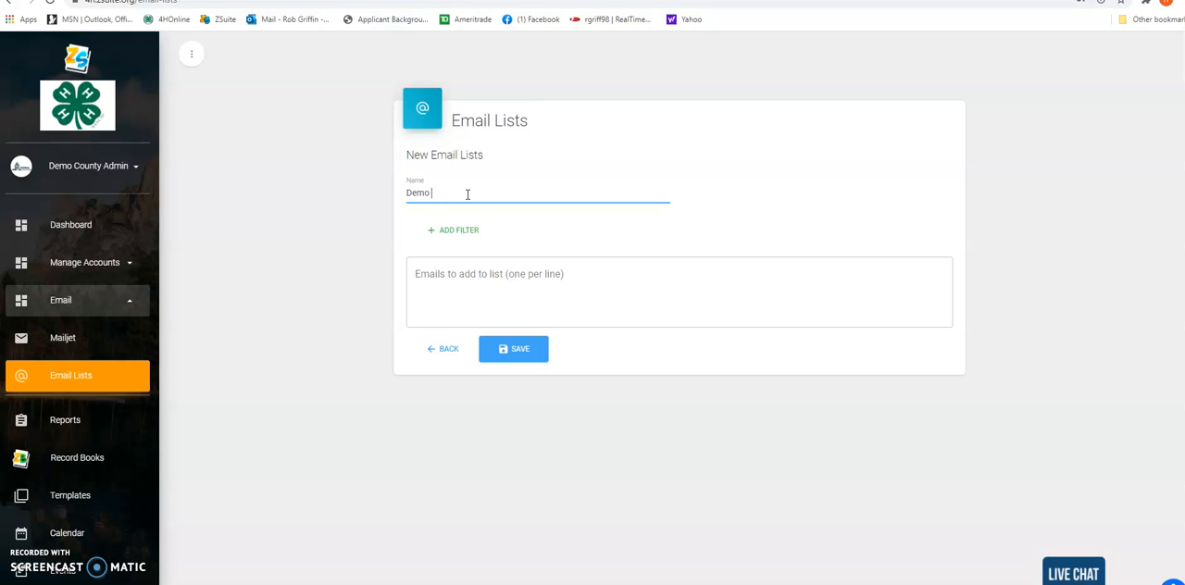
type("Demo County Health Members")
Add an In Project Type filter to the list with Health and Wellness as the selected project
left_click(464, 232)
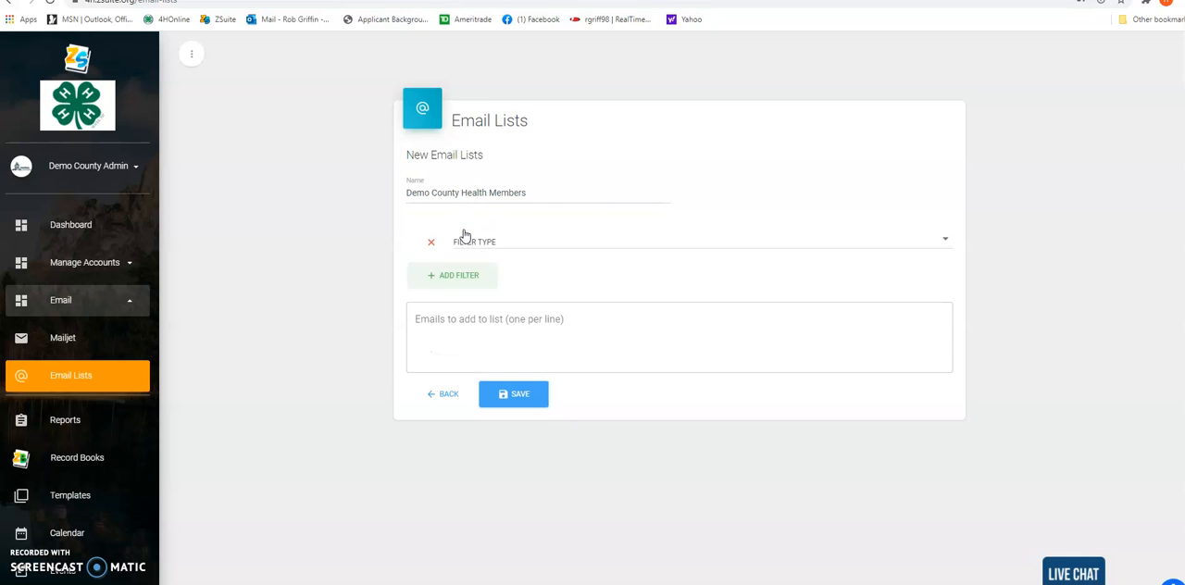
left_click(472, 242)
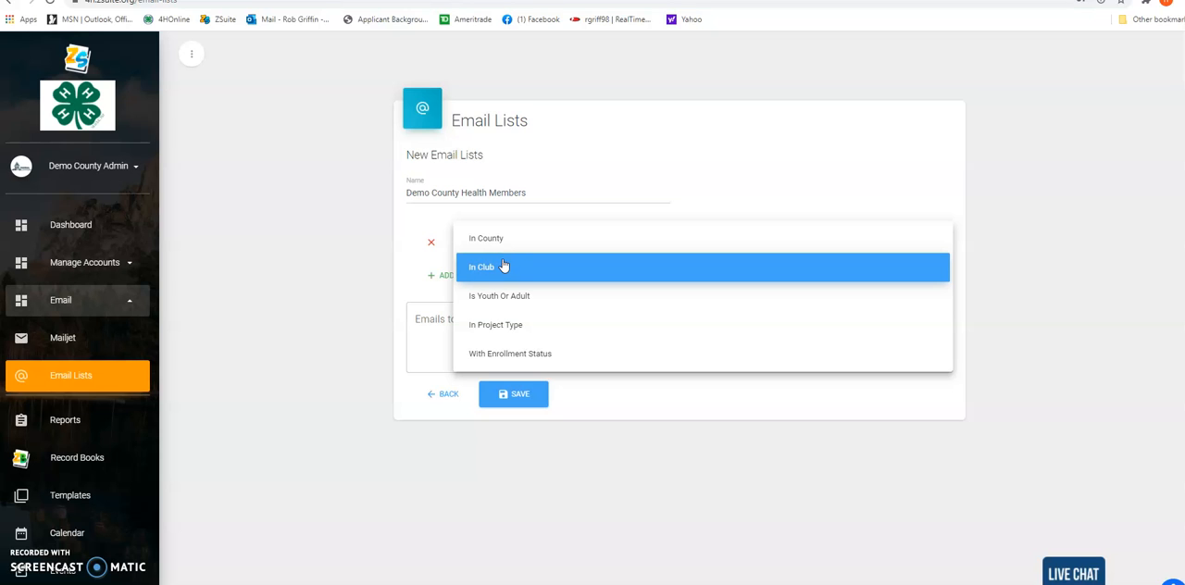
left_click(507, 329)
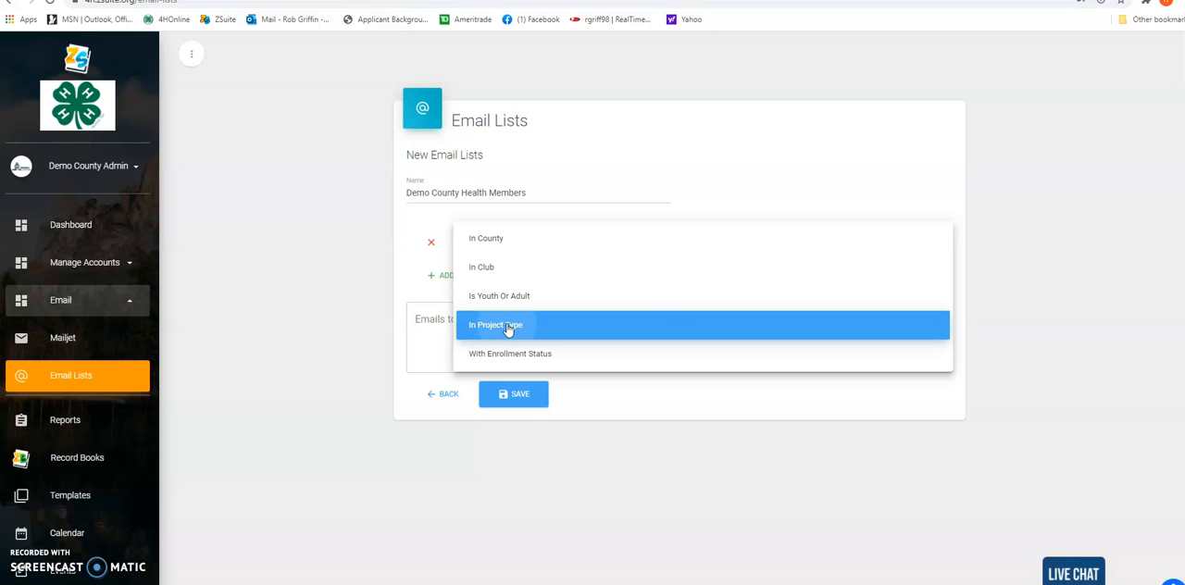
scroll(566, 348, "down", 3)
scroll(566, 348, "up", 1)
scroll(566, 348, "down", 3)
scroll(567, 348, "up", 1)
scroll(560, 349, "down", 2)
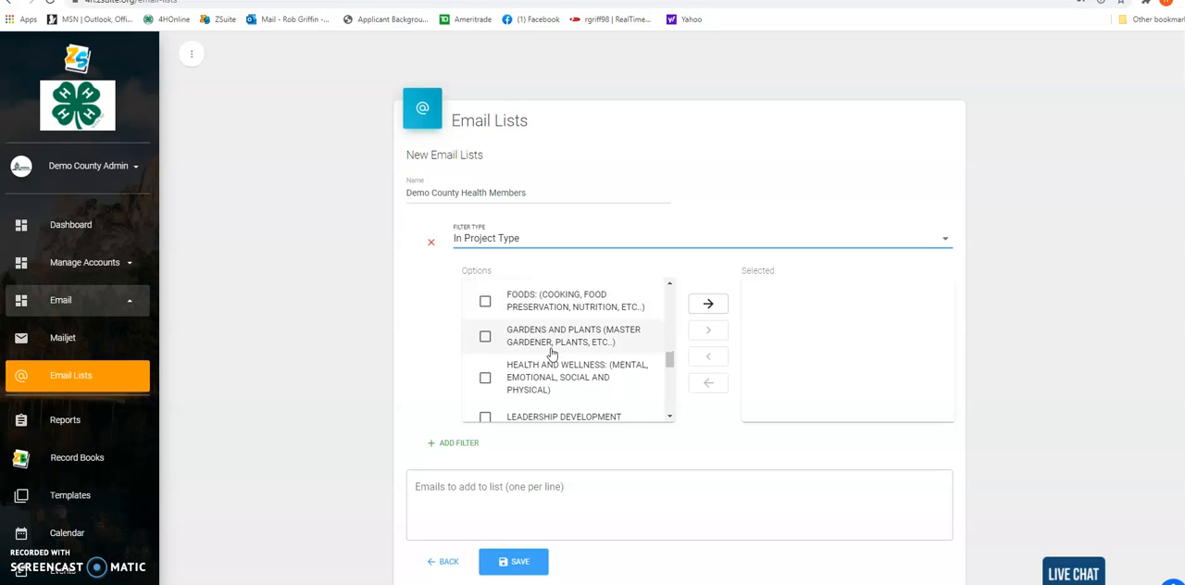
left_click(485, 378)
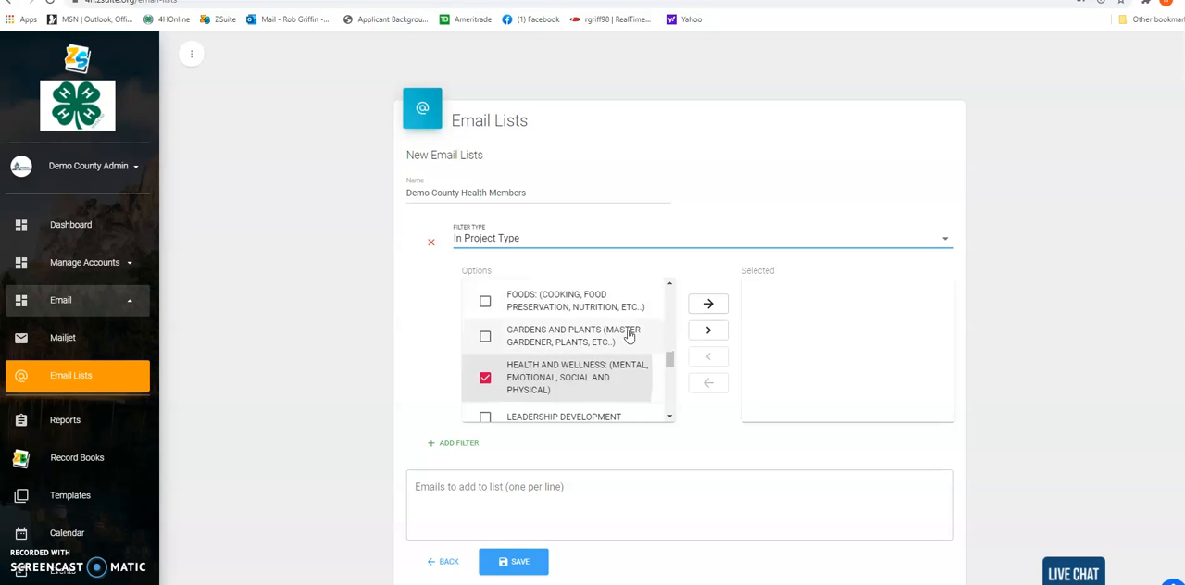
left_click(708, 329)
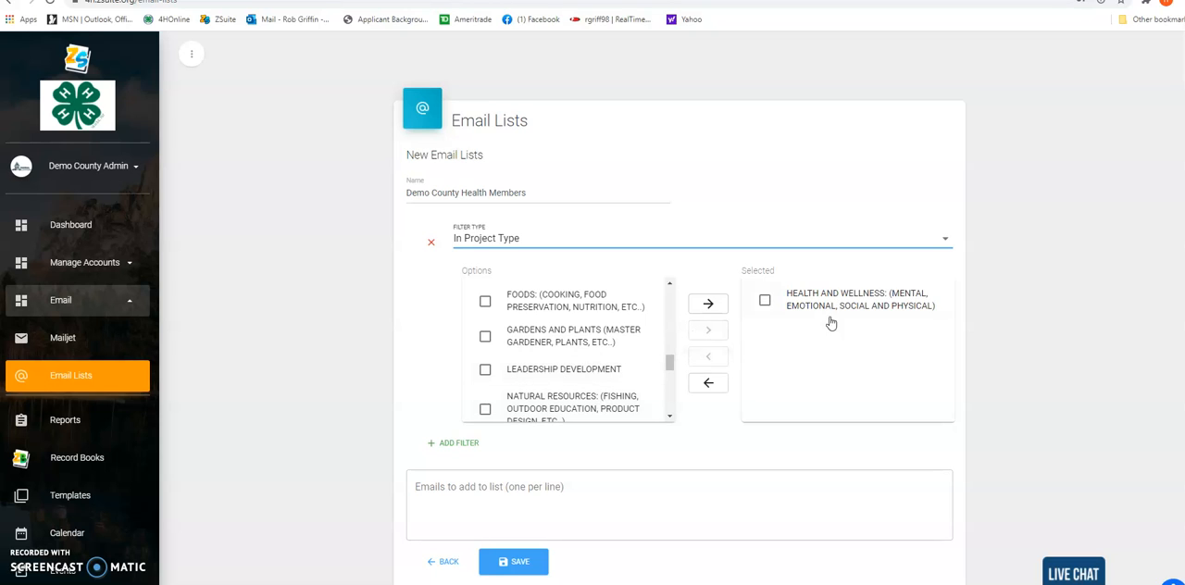
Add a With Enrollment Status filter that includes Active, Pending Approval and Pending Payment
scroll(437, 397, "down", 1)
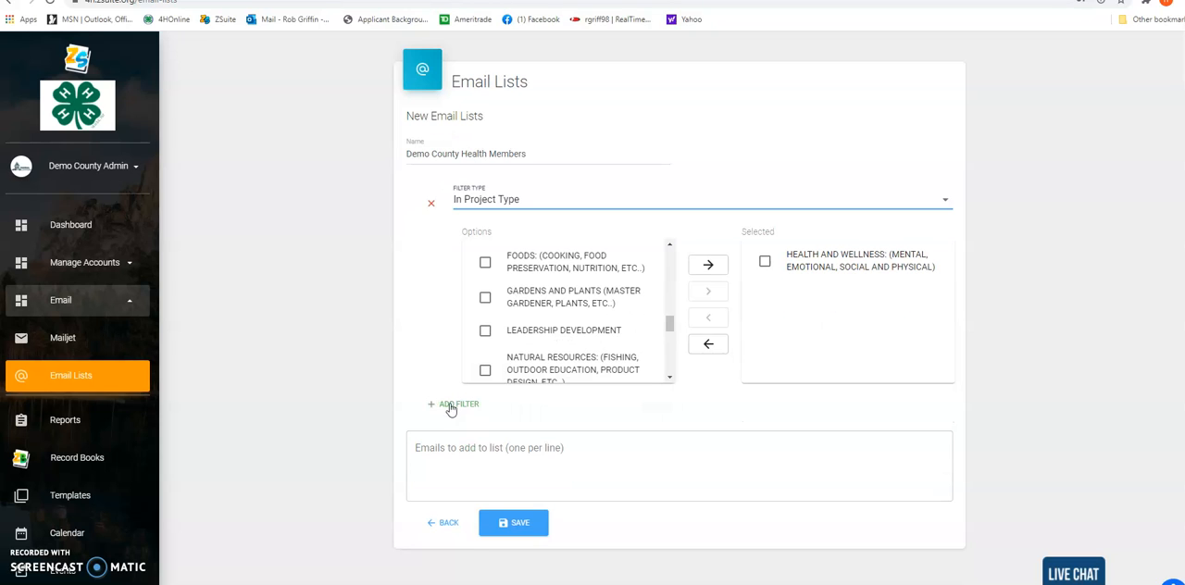
left_click(452, 406)
left_click(460, 417)
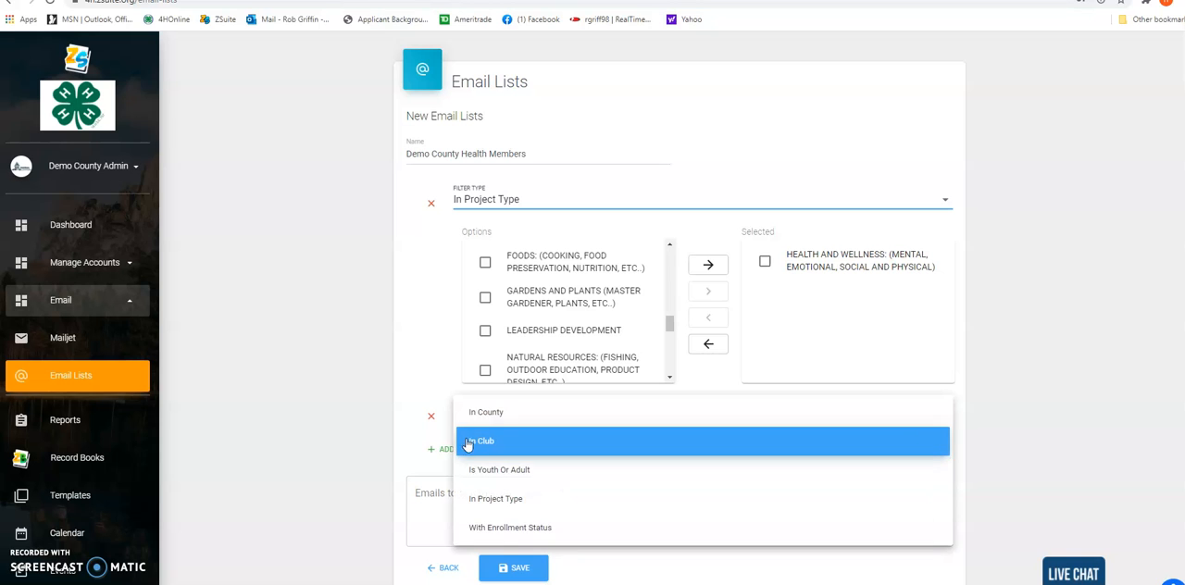
left_click(508, 527)
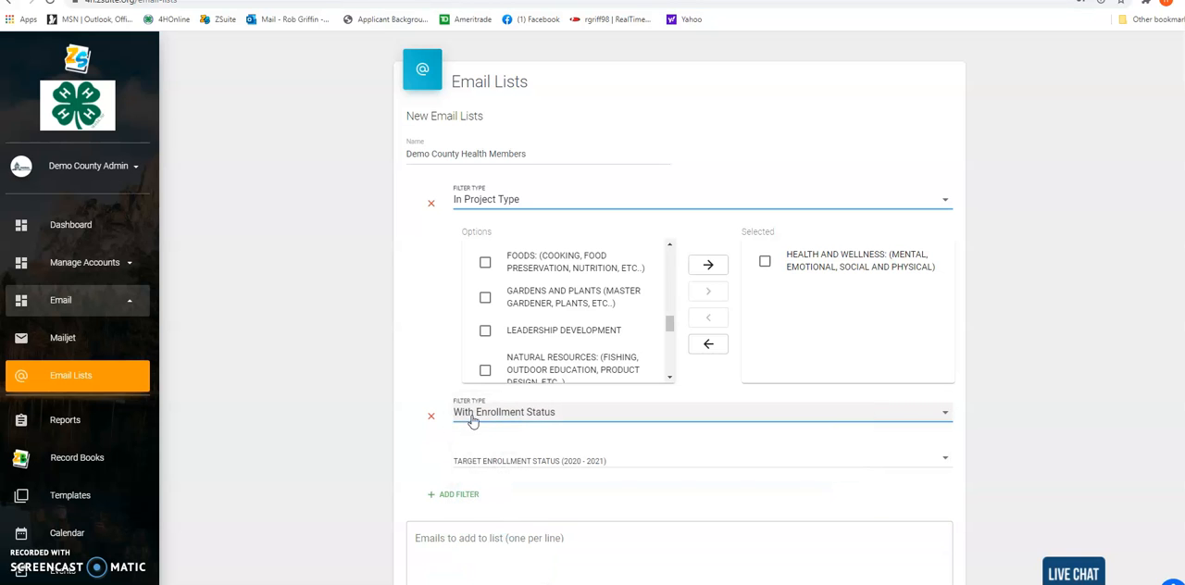
left_click(487, 419)
left_click(488, 420)
left_click(497, 461)
left_click(475, 457)
left_click(476, 525)
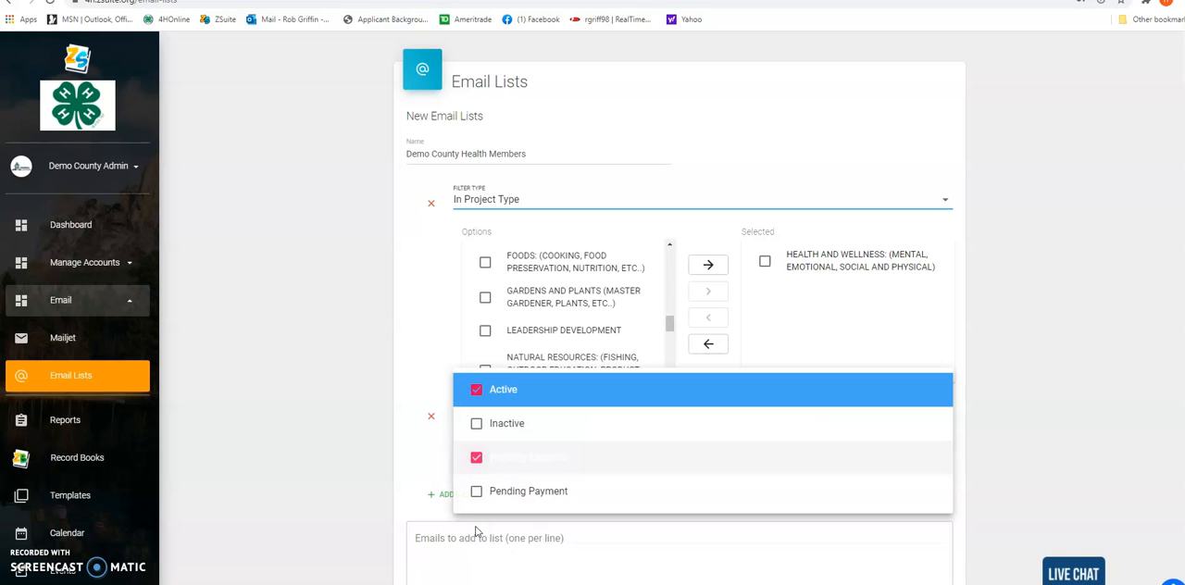
left_click(476, 494)
left_click(412, 371)
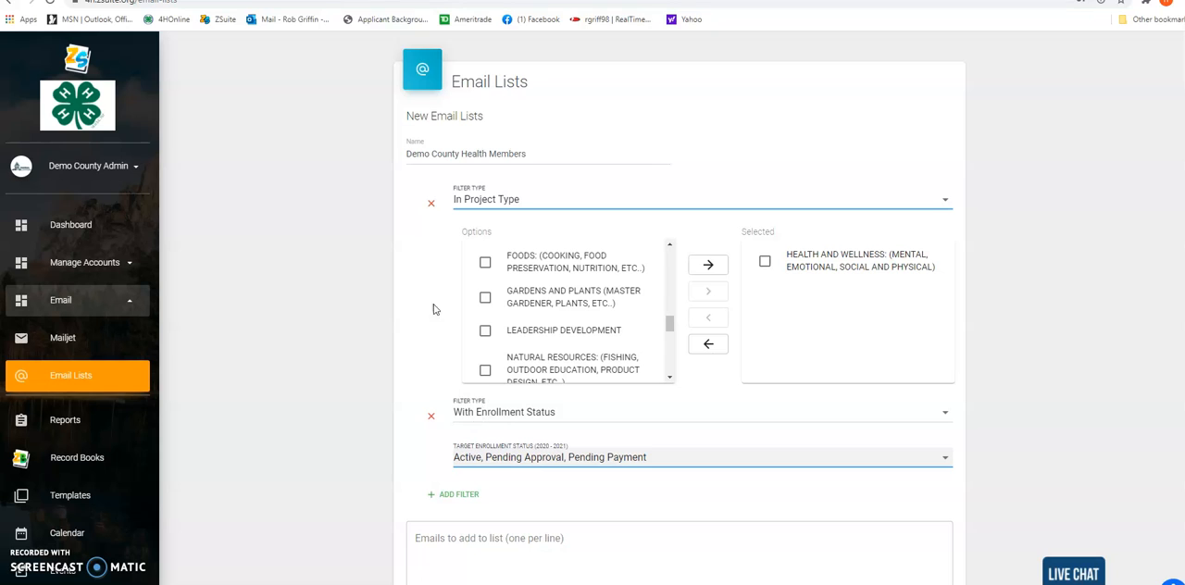
Add an Is Youth Or Adult filter with Youth as the target member type
scroll(421, 417, "down", 1)
left_click(457, 433)
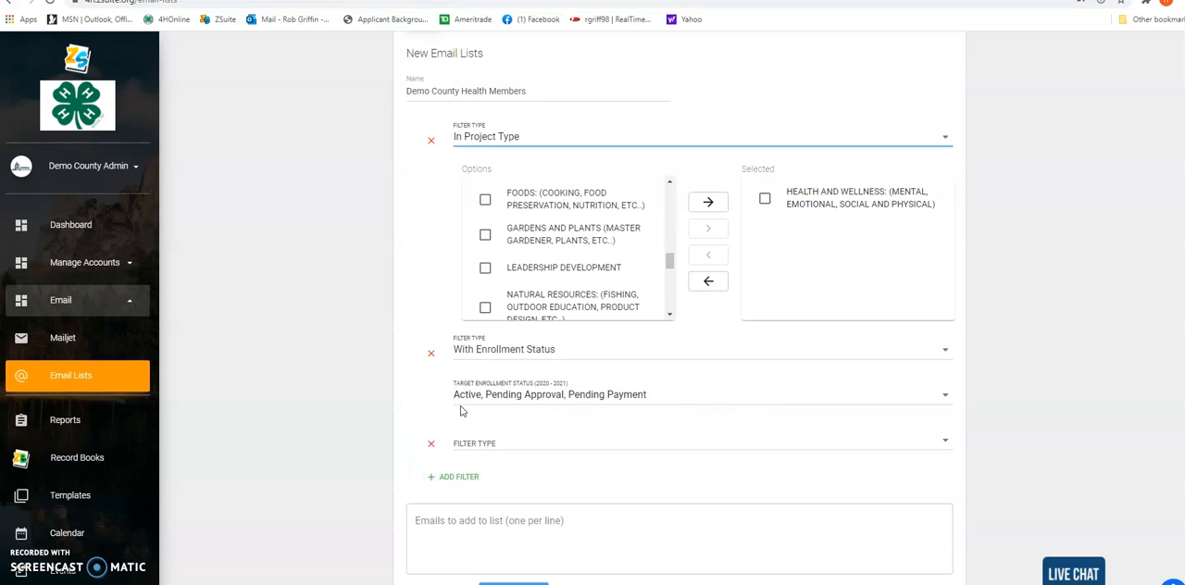
left_click(474, 441)
left_click(490, 497)
left_click(476, 489)
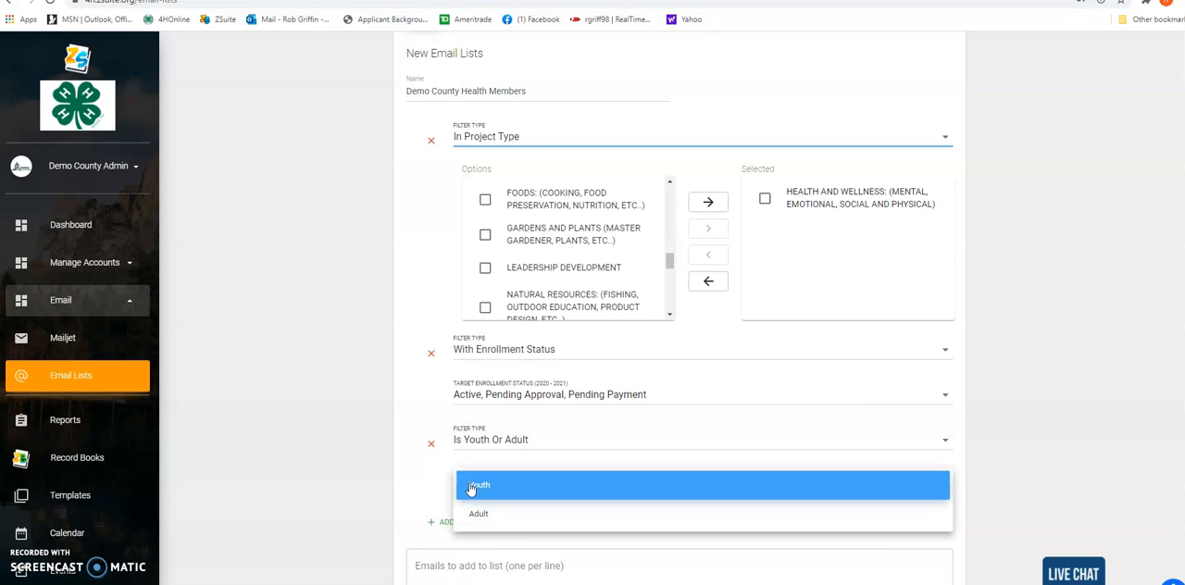
left_click(480, 487)
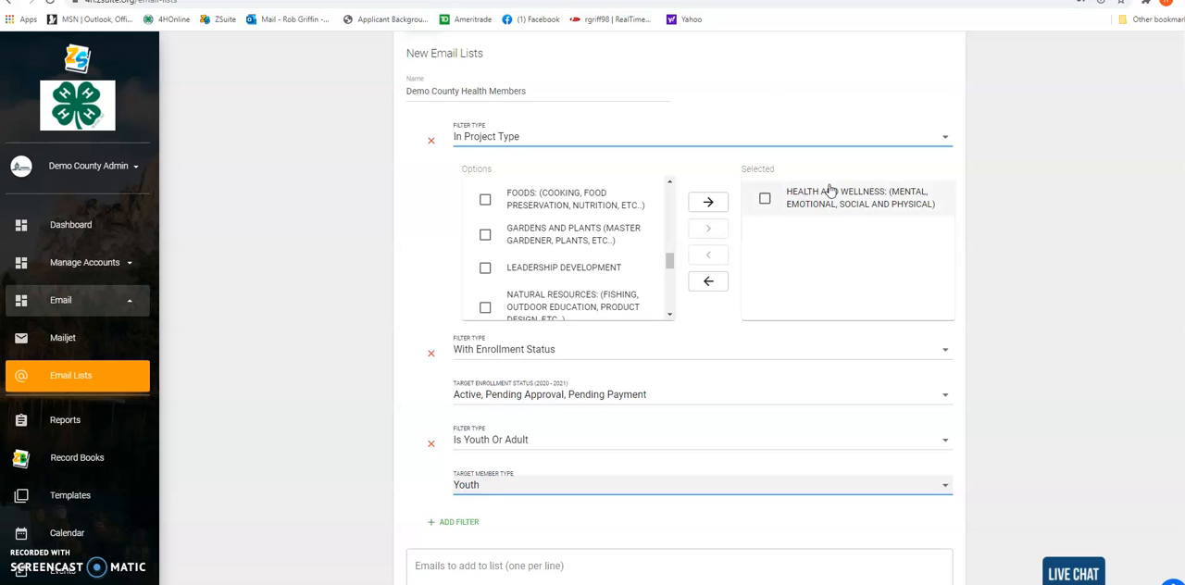
Enter an additional recipient's email address in the emails to add to the list, and save the email list
scroll(441, 337, "down", 1)
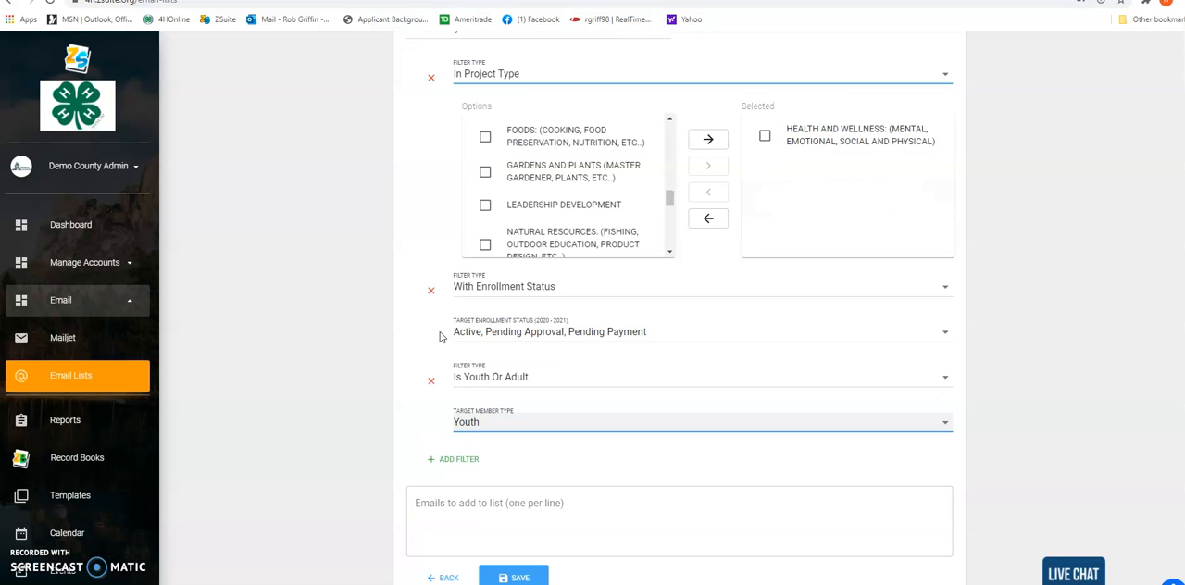
left_click(516, 509)
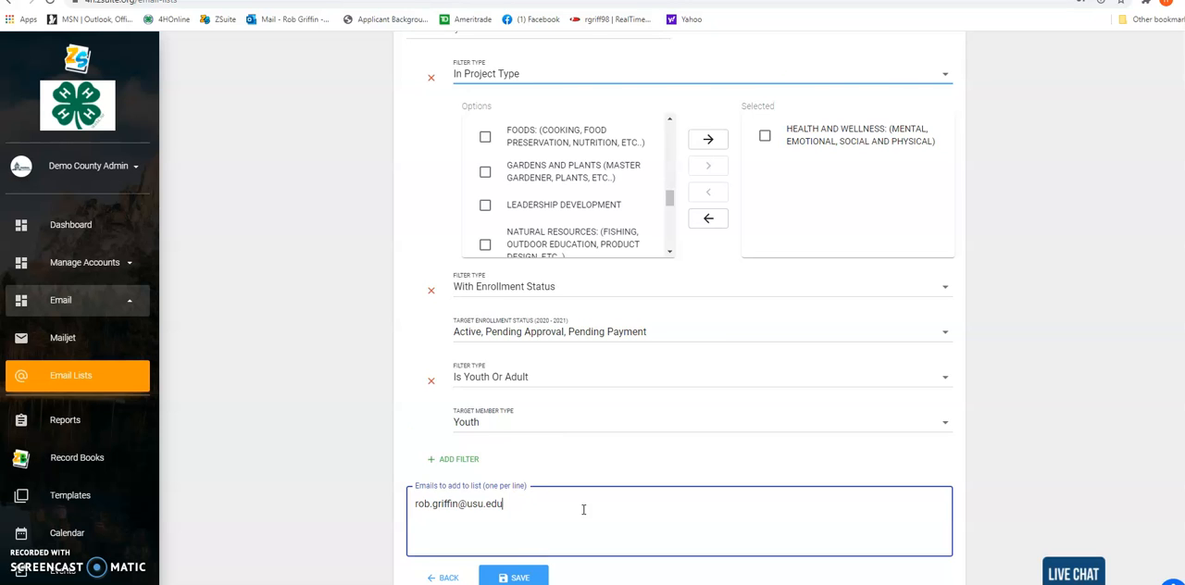
scroll(583, 509, "down", 1)
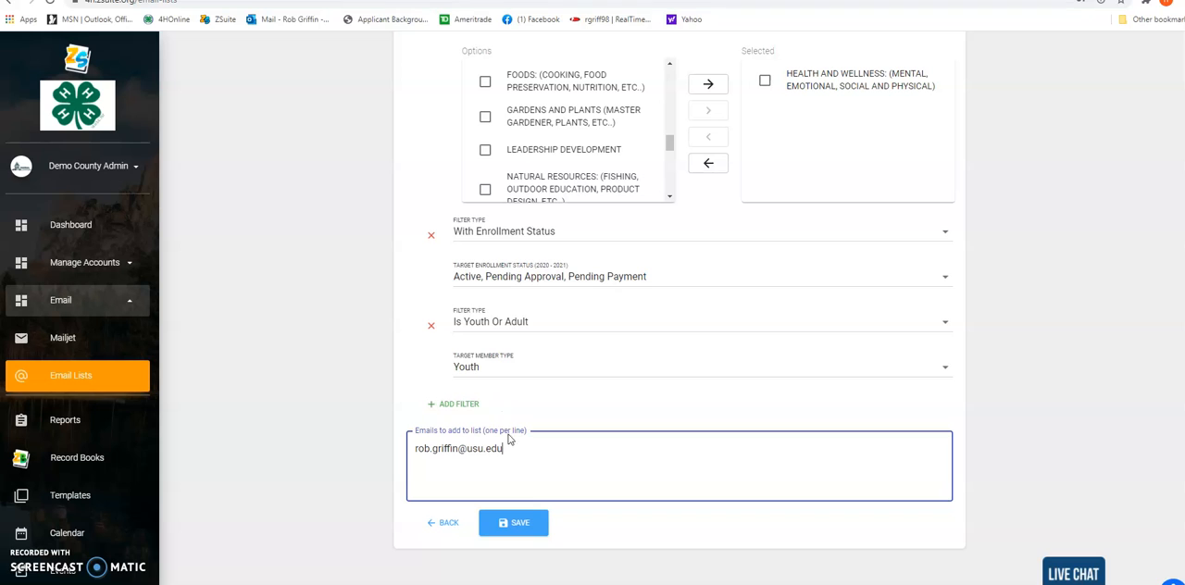
left_click(519, 524)
scroll(600, 458, "up", 2)
scroll(600, 458, "down", 1)
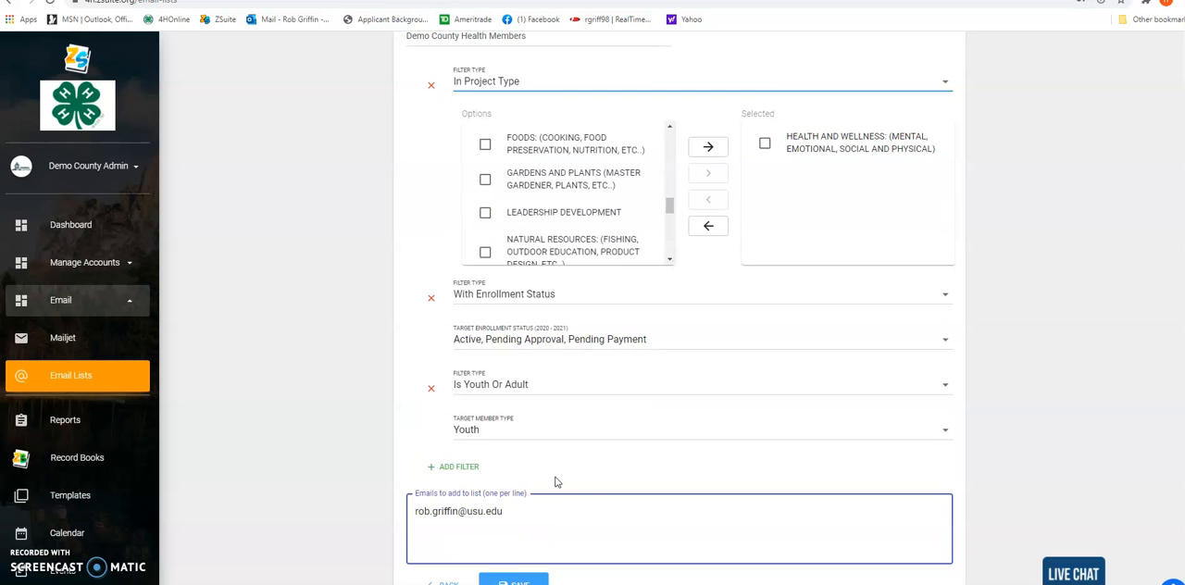
scroll(605, 463, "down", 1)
left_click(521, 521)
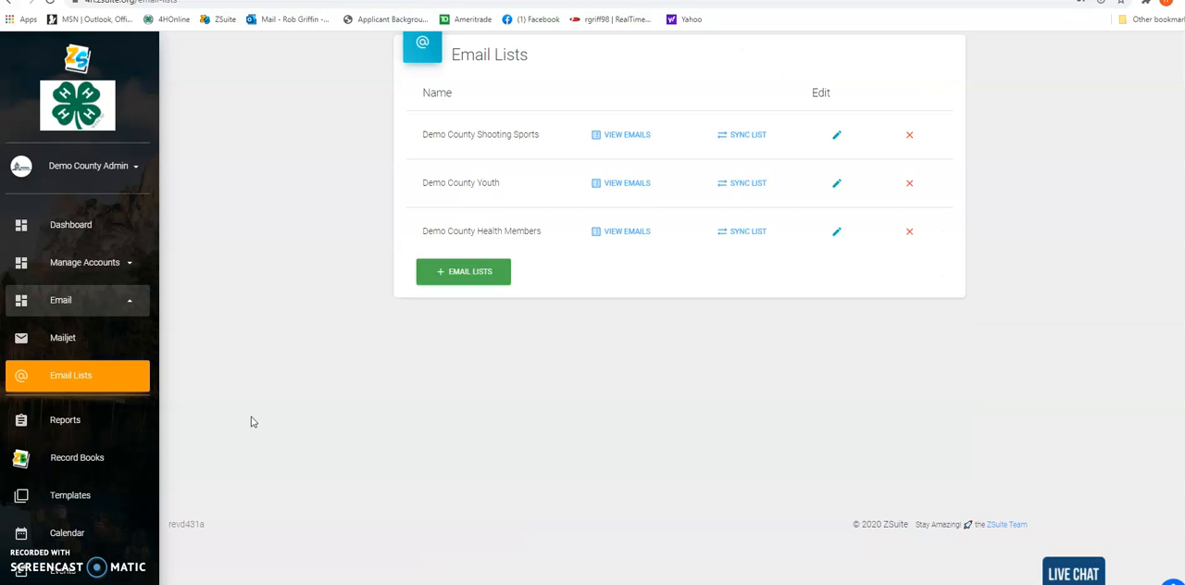
Sync the Demo County Health Members email list
left_click(746, 233)
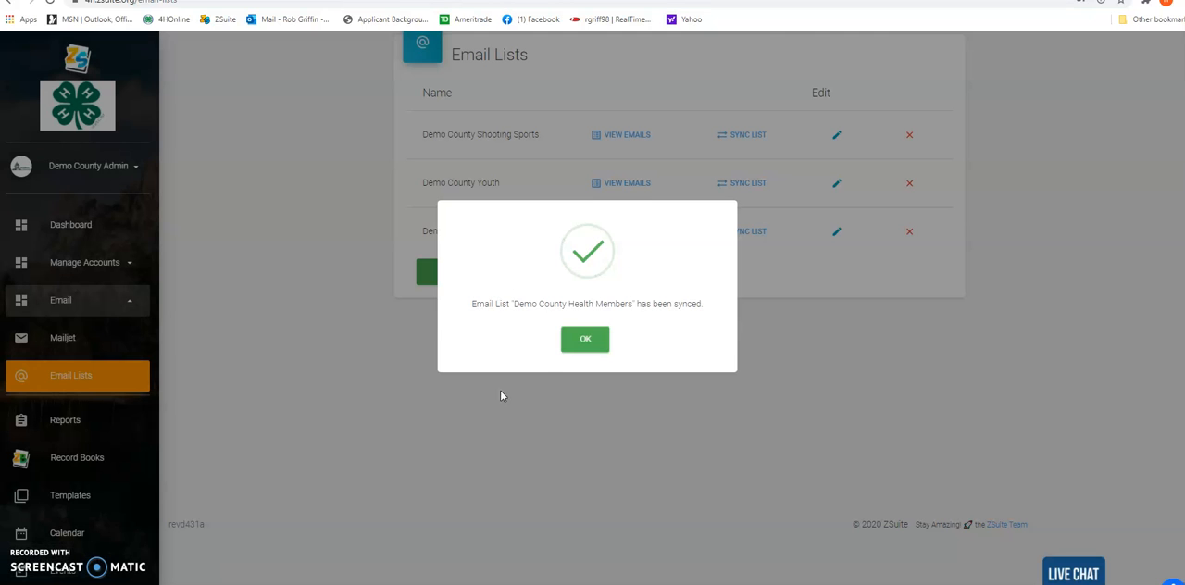
left_click(587, 342)
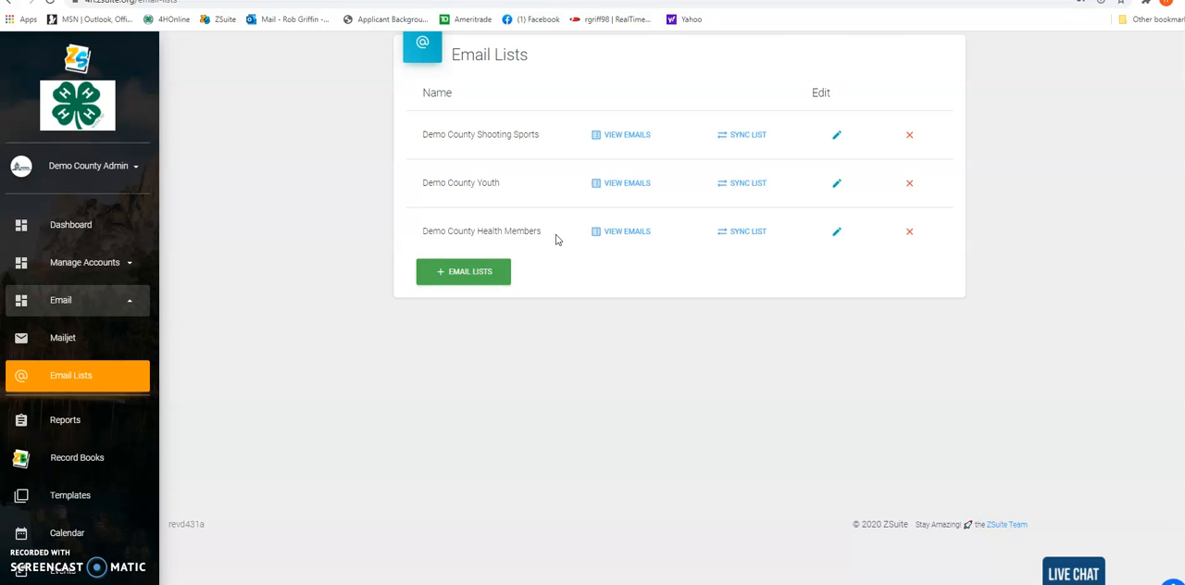
Open Mailjet and search the campaigns for "demo"
left_click(65, 339)
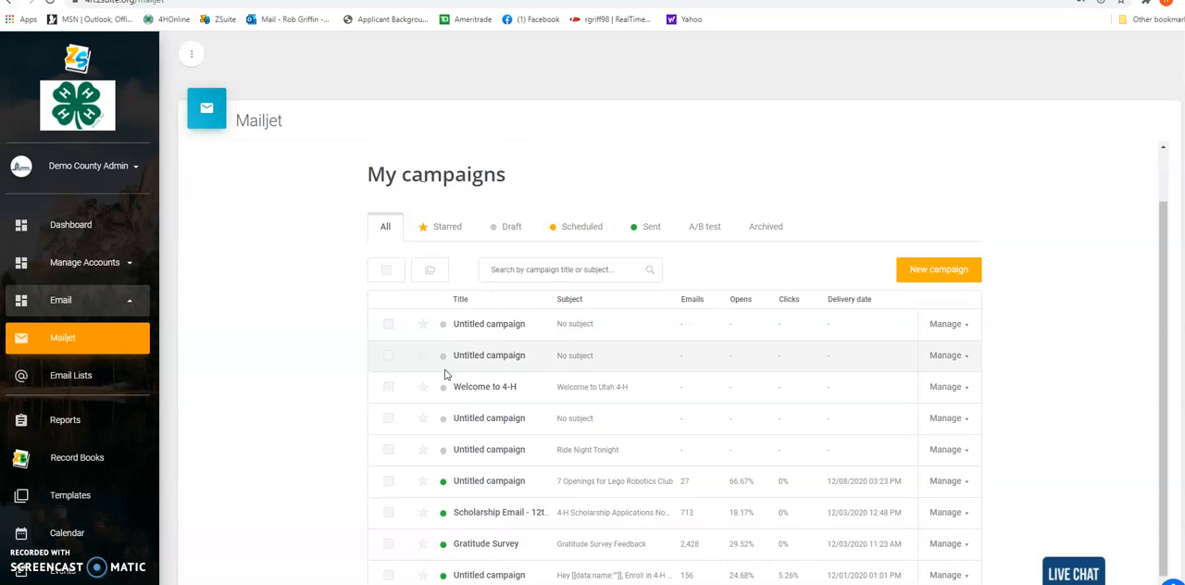
scroll(445, 372, "down", 1)
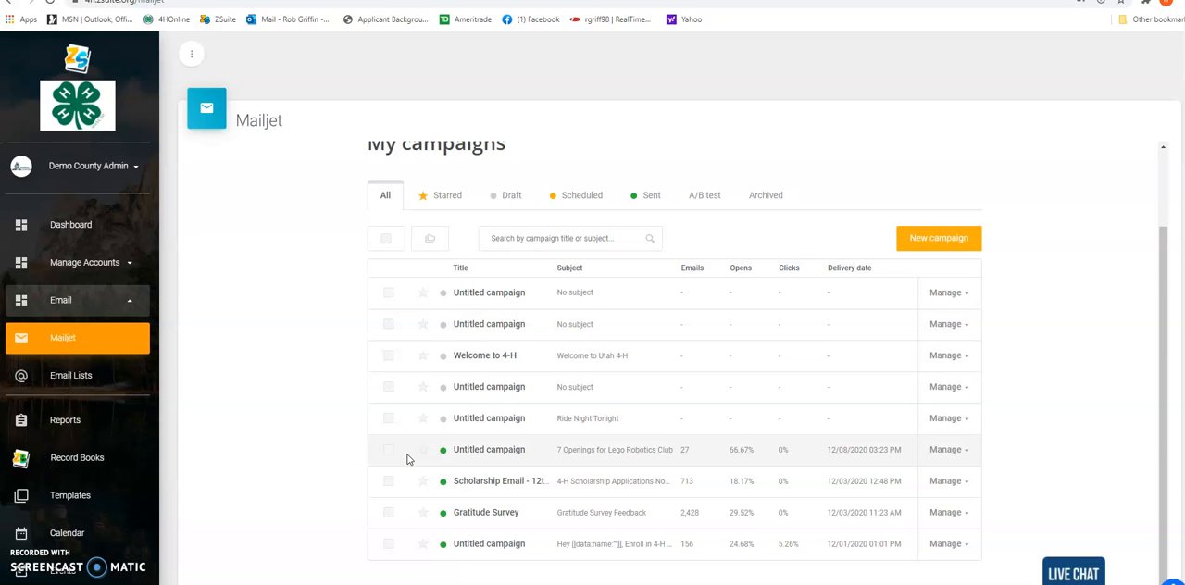
left_click(512, 240)
type("demo")
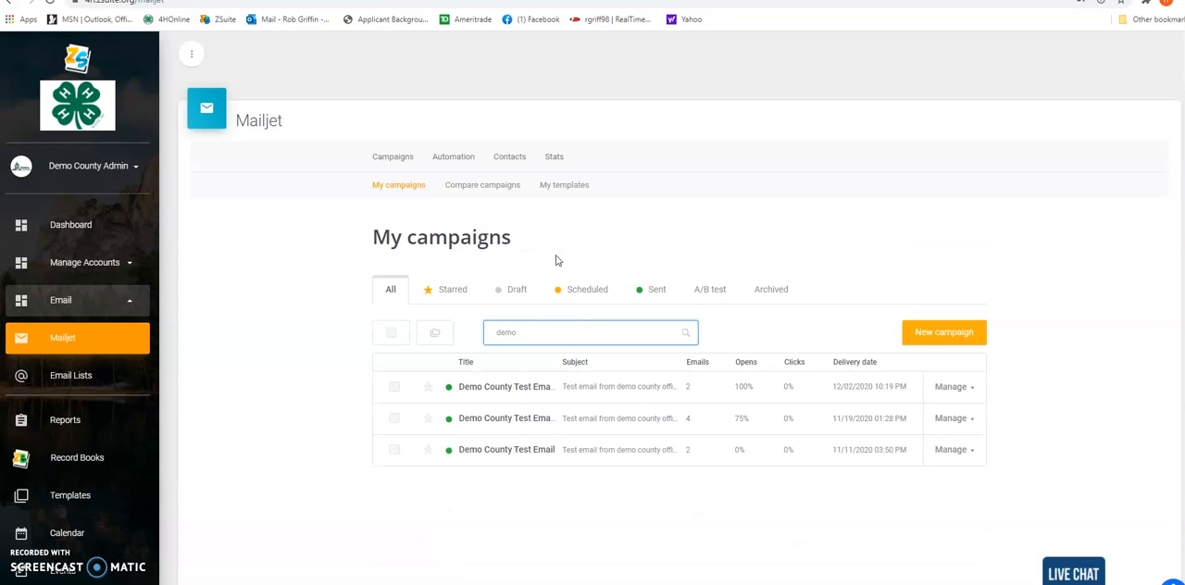
Select the three Demo County Test Email campaigns in the search results
left_click(394, 387)
left_click(395, 418)
left_click(395, 450)
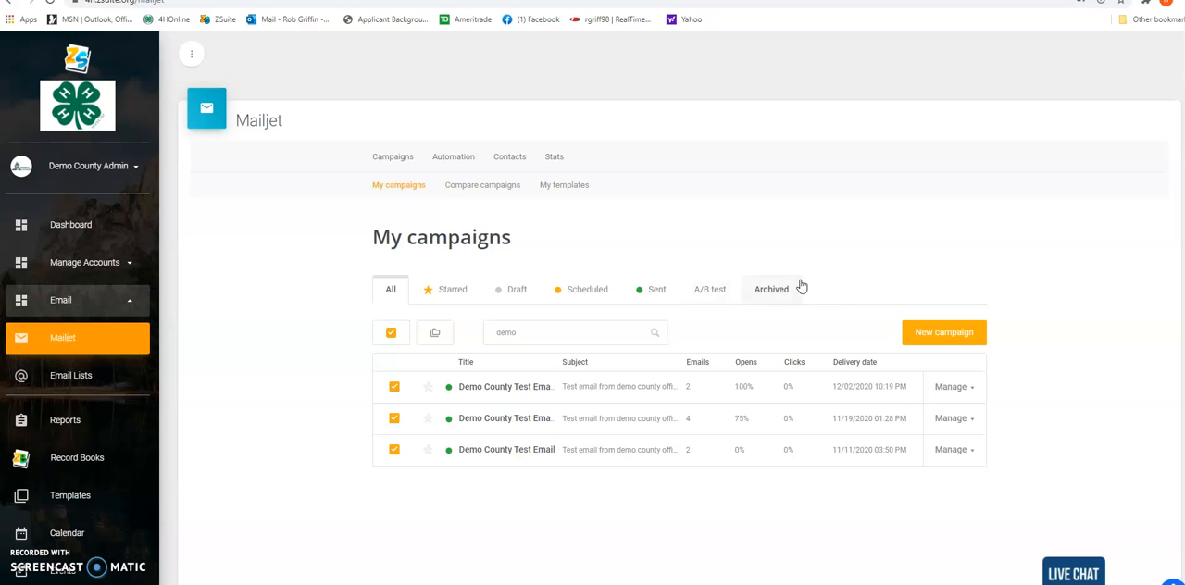
View the archived campaigns and return to the list of all campaigns
left_click(772, 290)
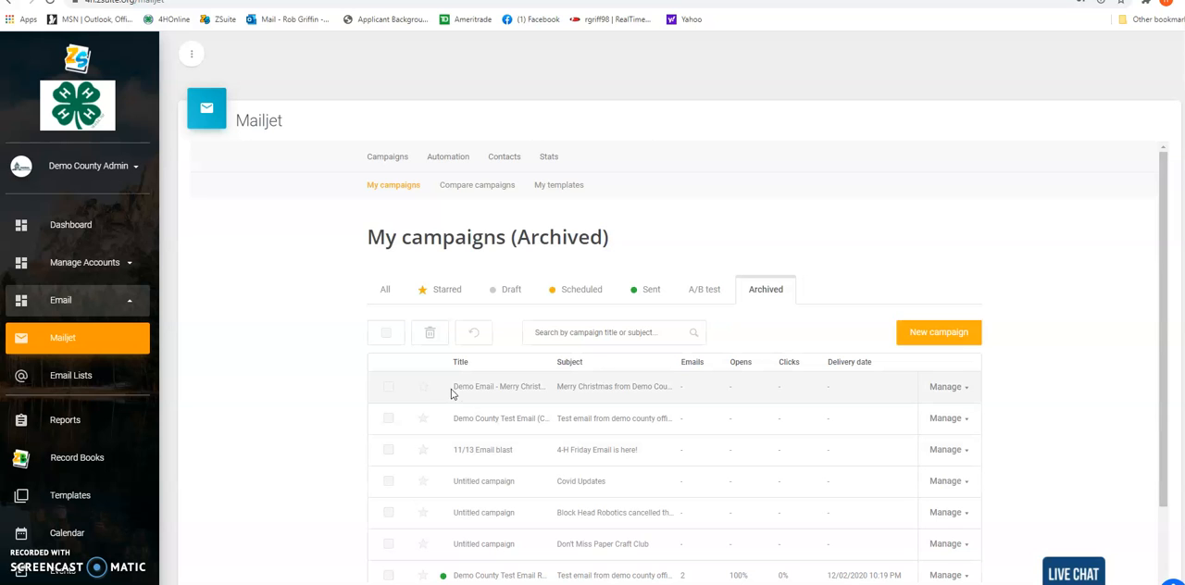
scroll(472, 387, "down", 2)
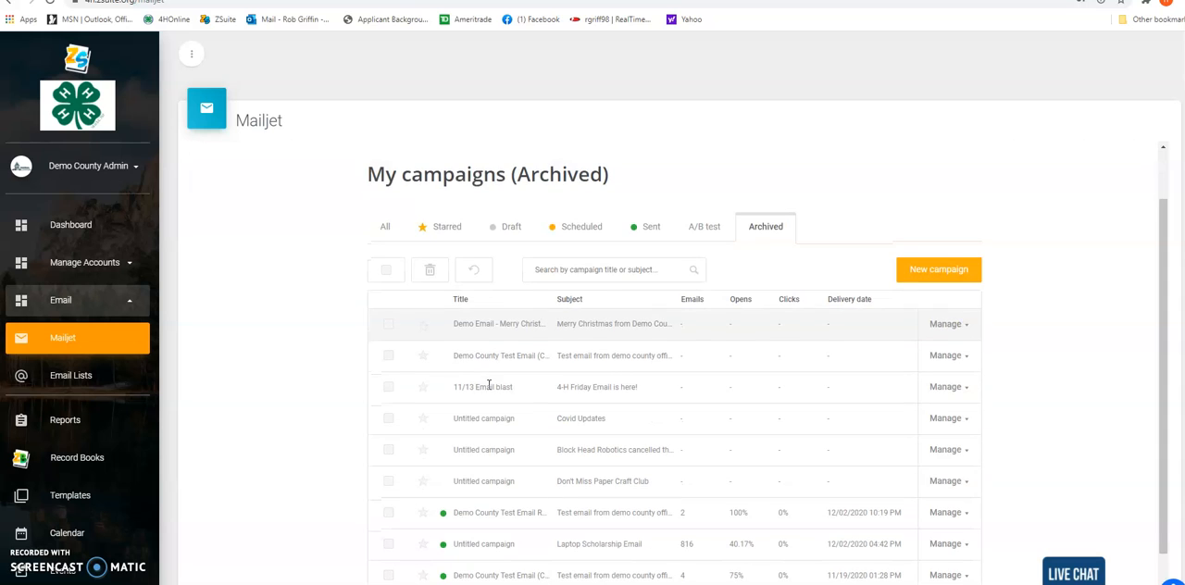
left_click(383, 230)
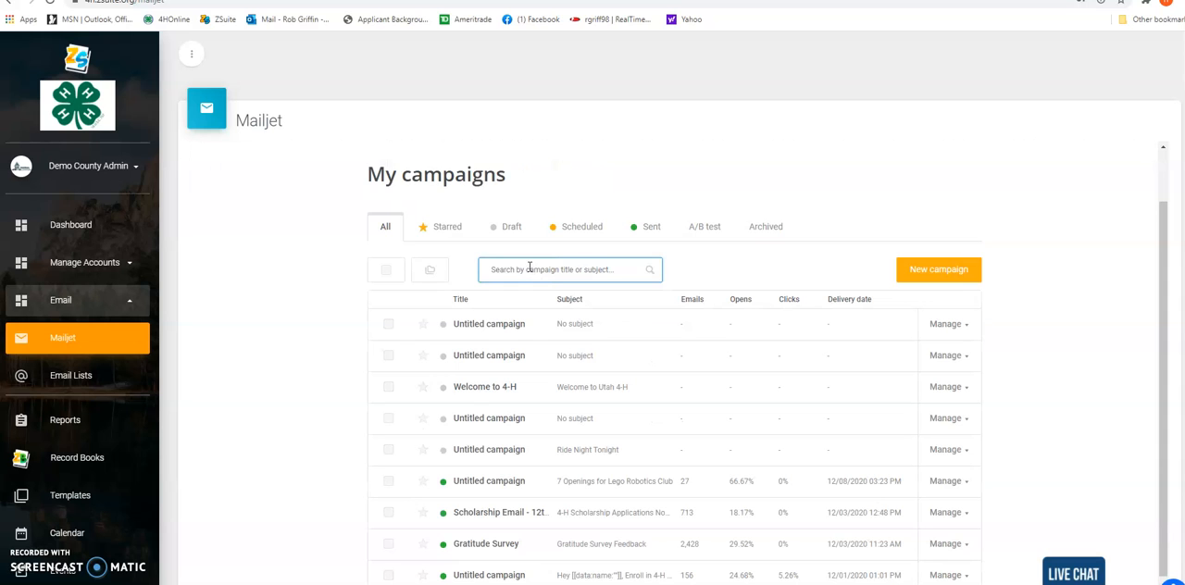
Start a new Mailjet campaign
scroll(648, 264, "down", 1)
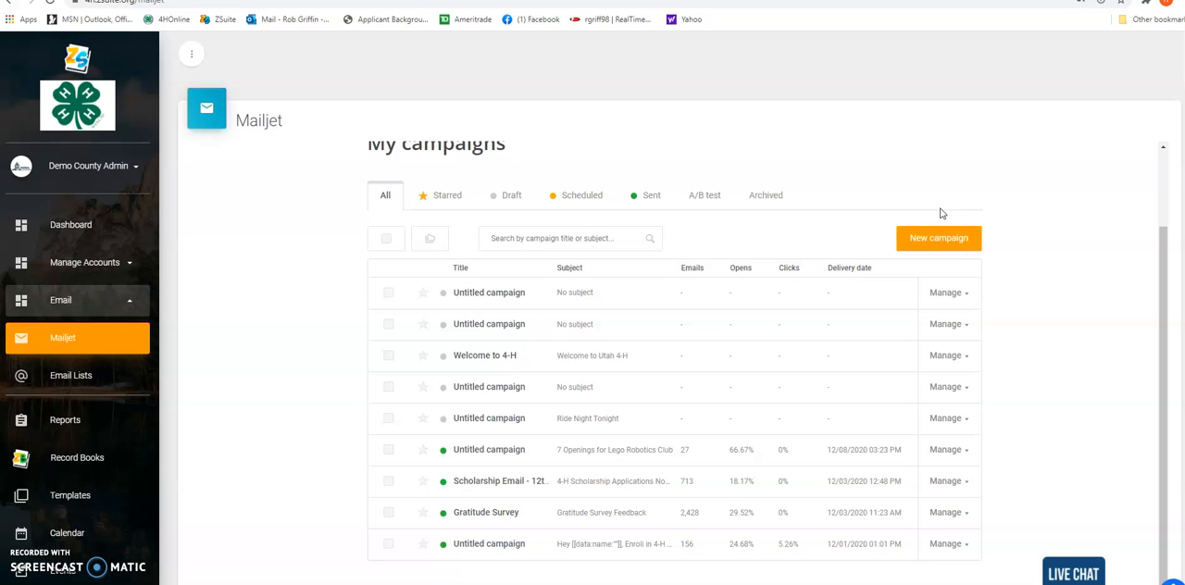
left_click(954, 240)
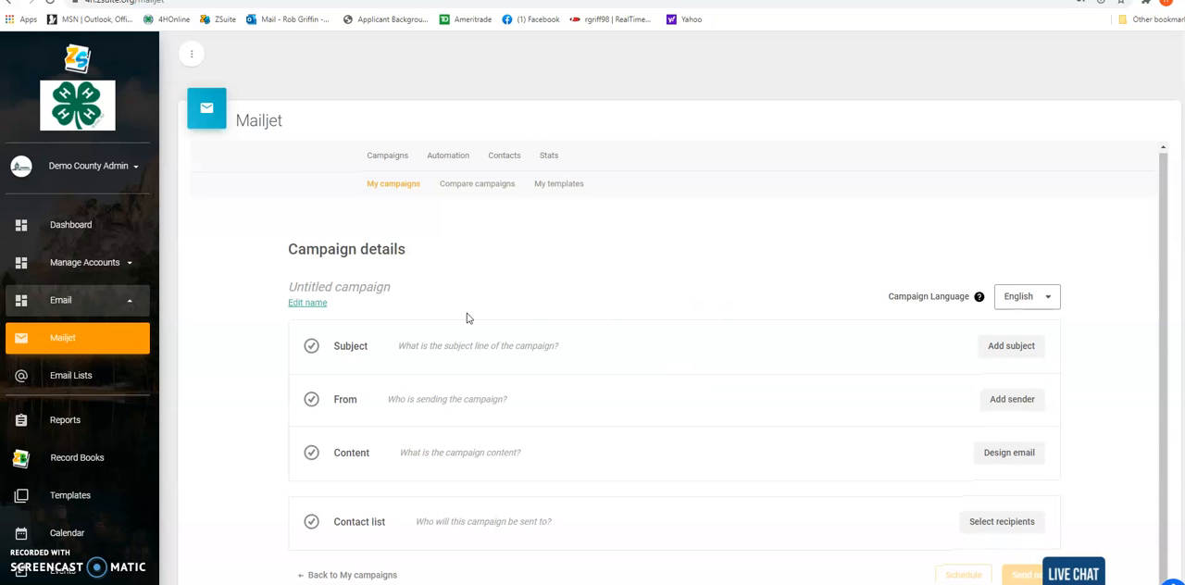
Name the campaign "Demo County Health Seminar Email" and save the name
left_click(308, 304)
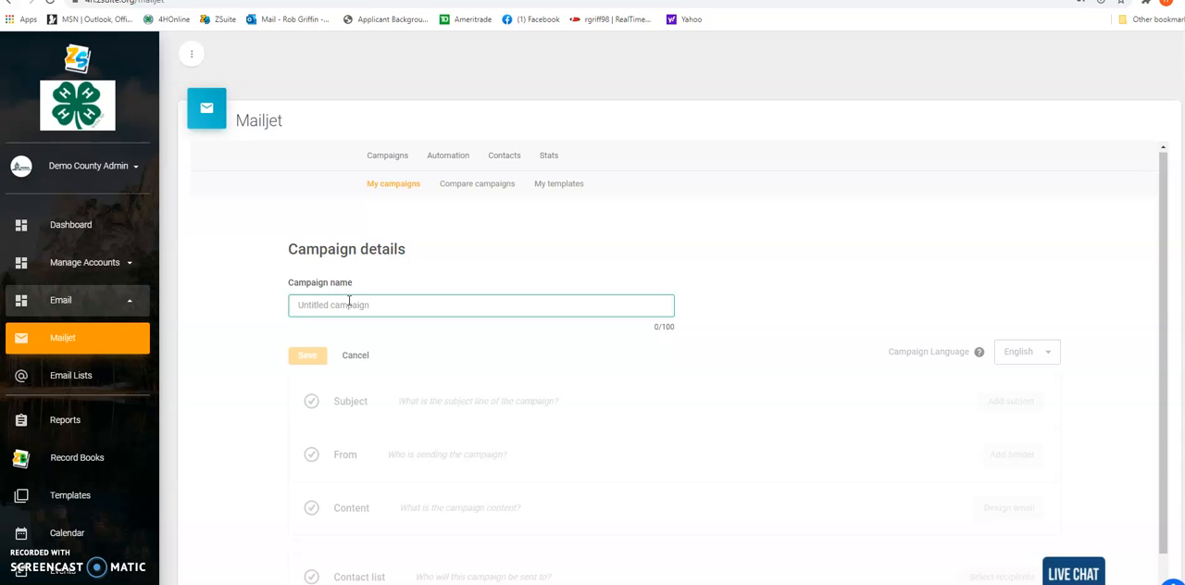
type("Demo County Health Seminar Email")
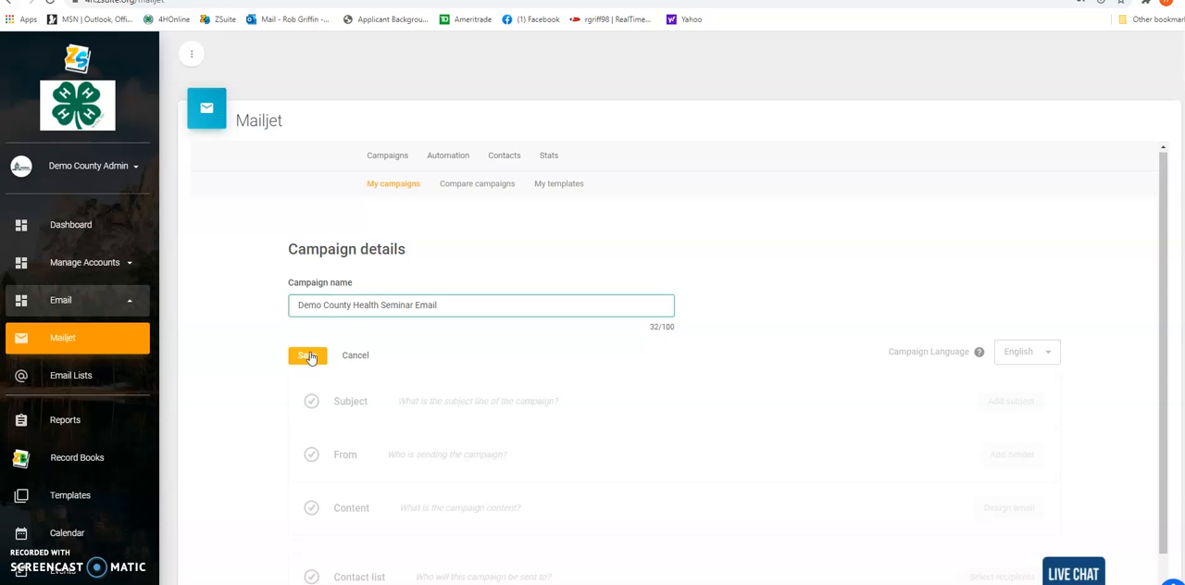
left_click(309, 355)
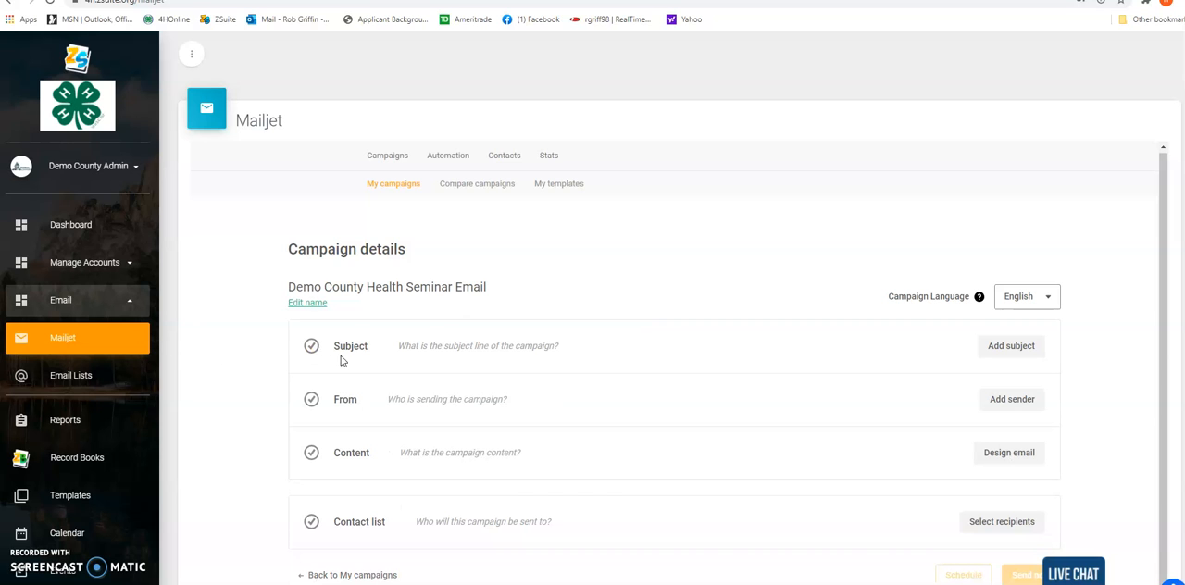
Add the subject line "Come join our 4-H Seminar on Wellness" to the campaign and save it
left_click(1001, 351)
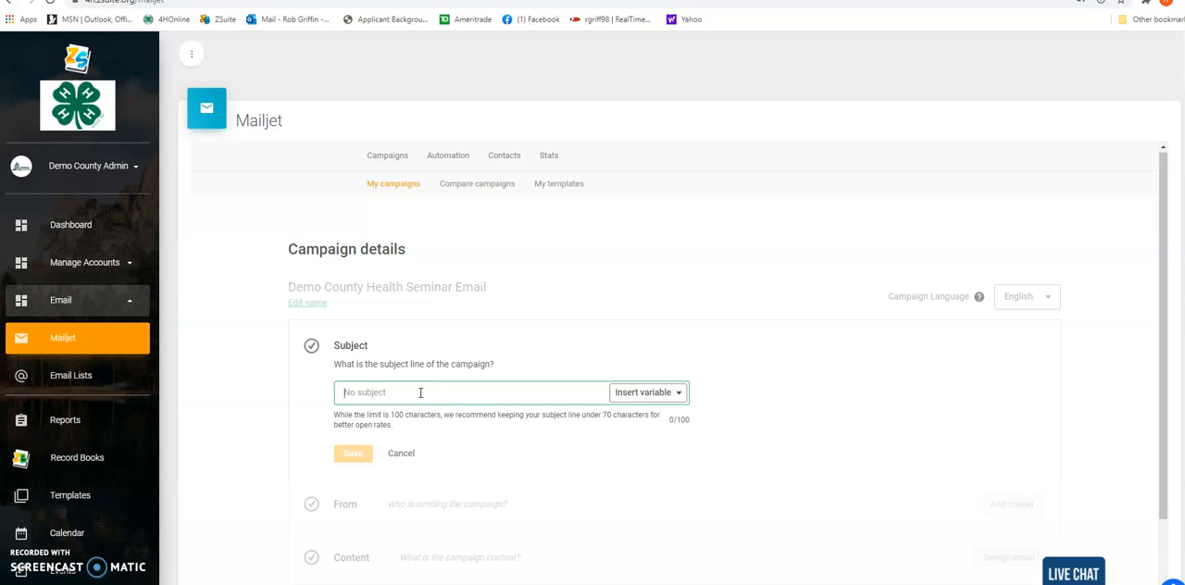
type("Co")
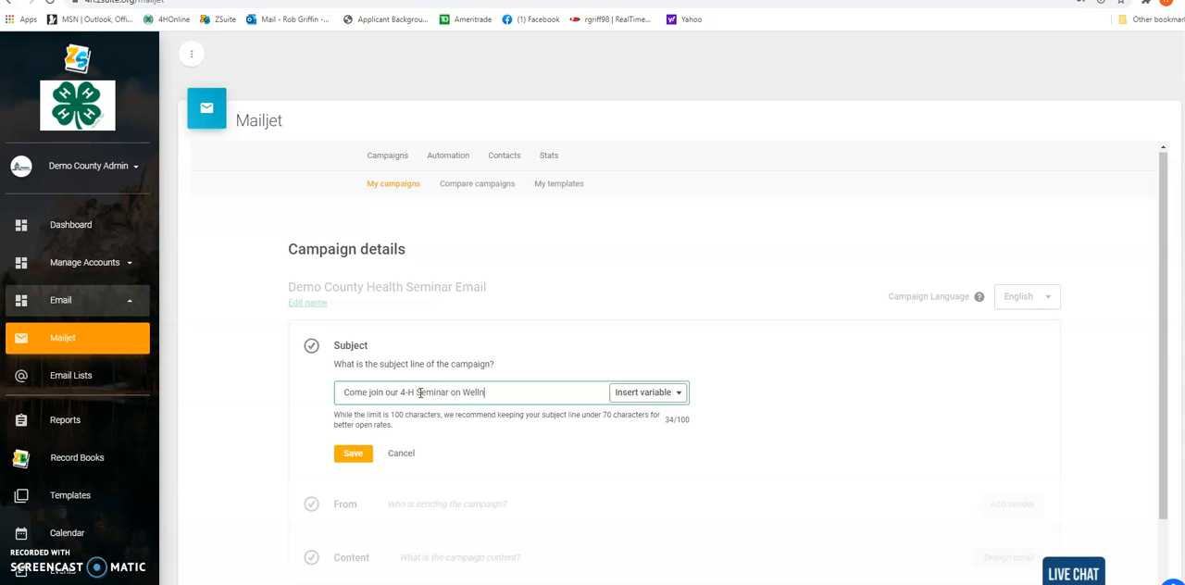
left_click(356, 453)
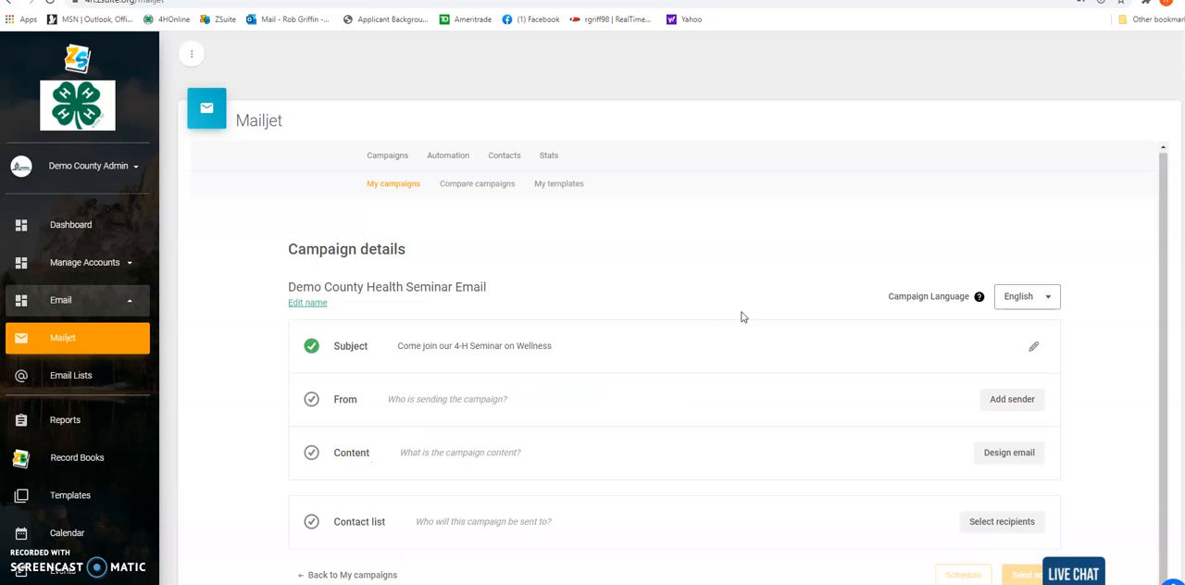
Add the sender with the name "Demo County" and the existing organization email address, and save it
left_click(998, 400)
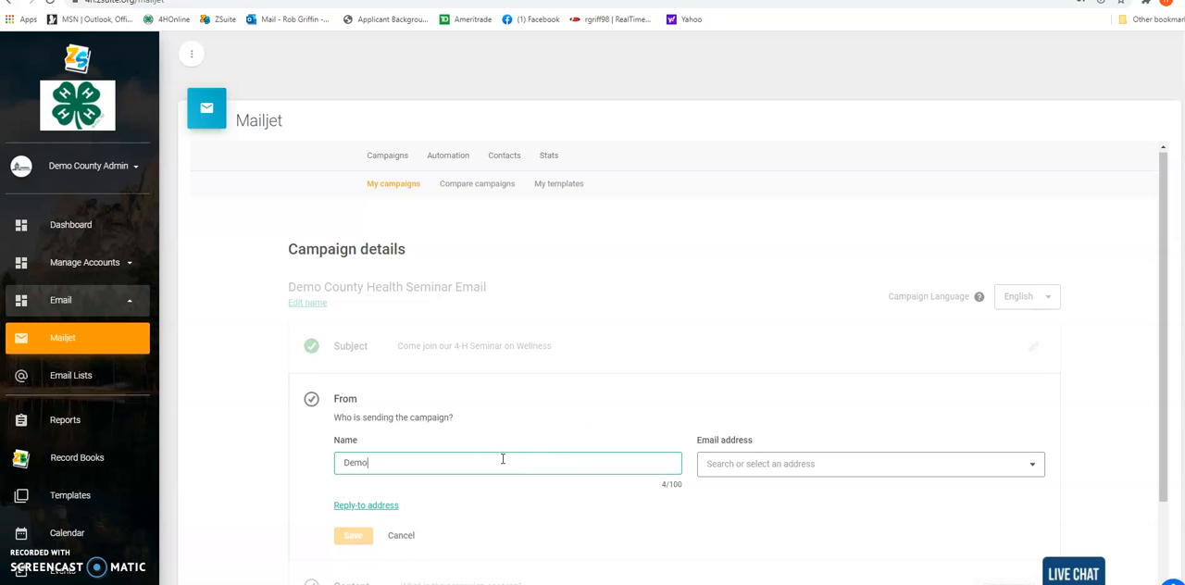
type("Demo County")
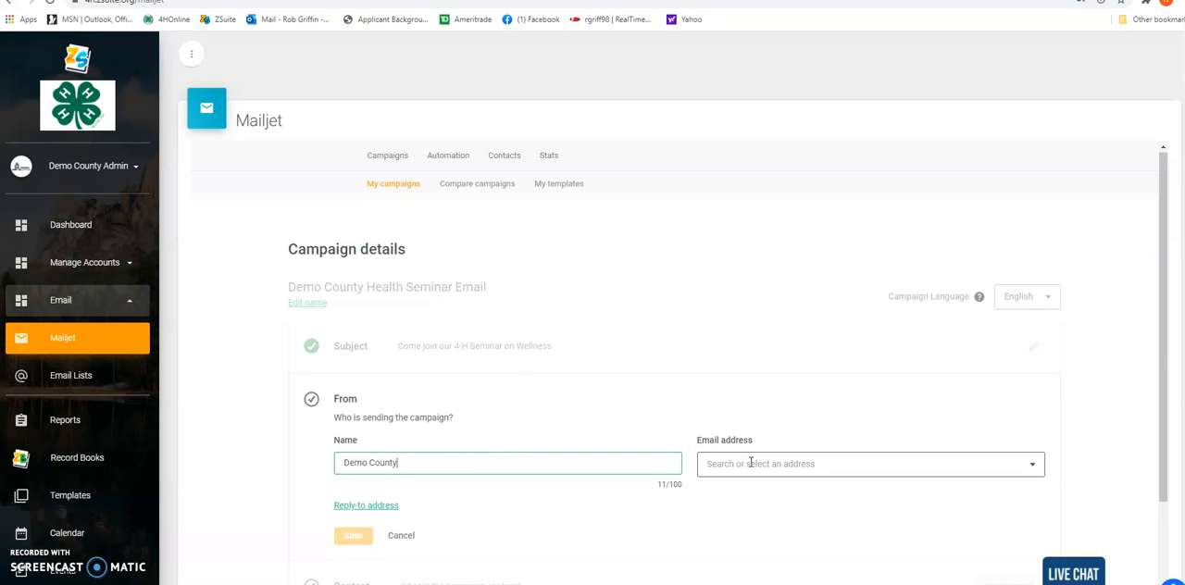
left_click(888, 464)
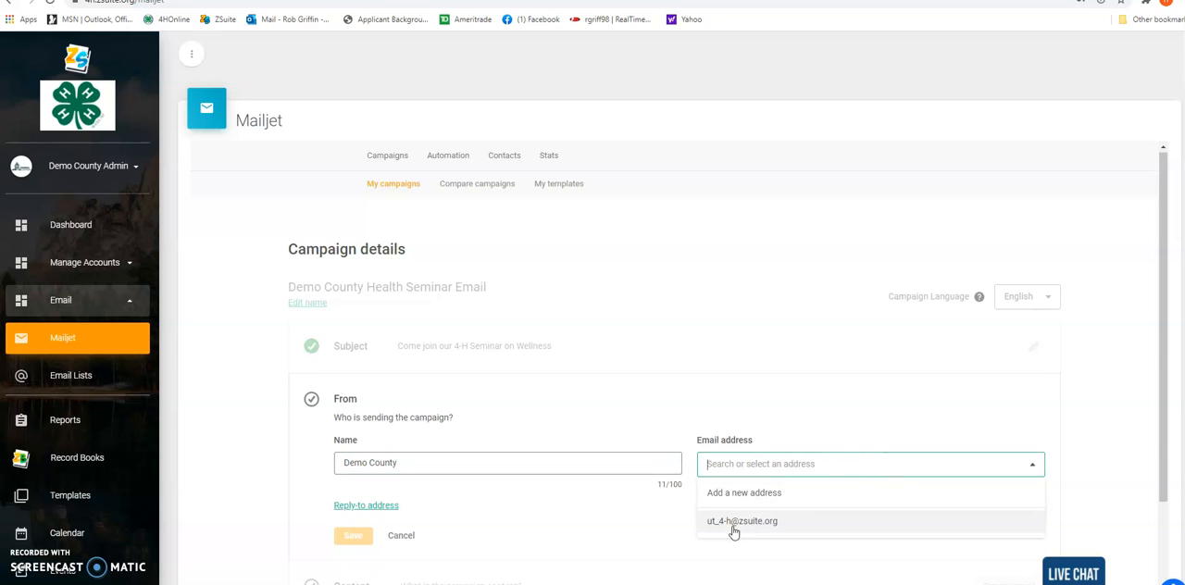
left_click(772, 522)
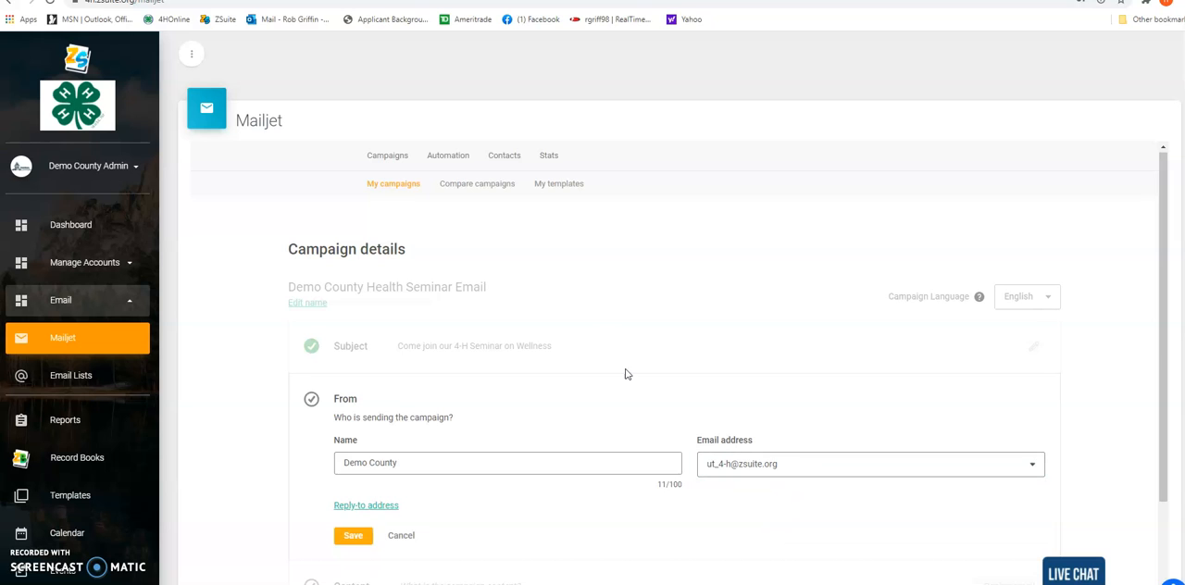
scroll(630, 397, "down", 1)
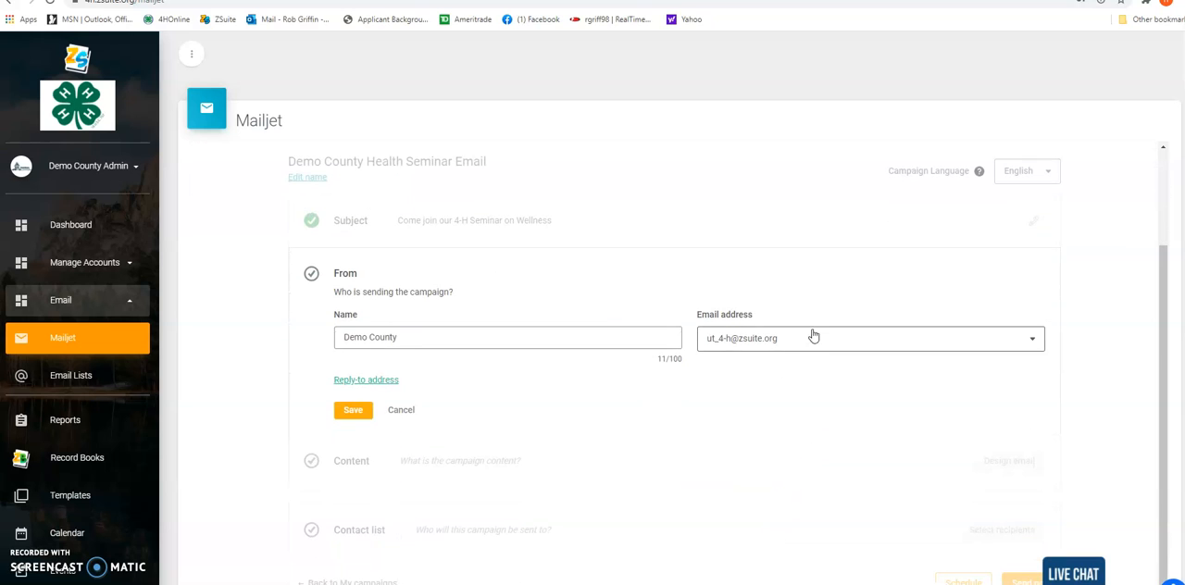
left_click(358, 413)
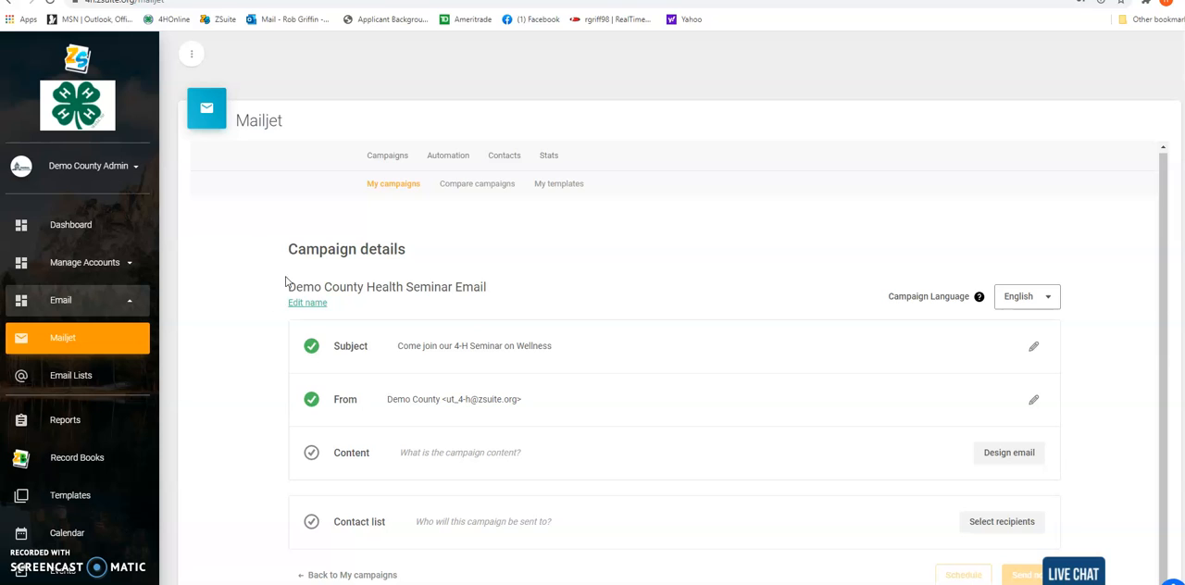
Start designing the email content with the basic 1 Column template from the template gallery
left_click(1003, 457)
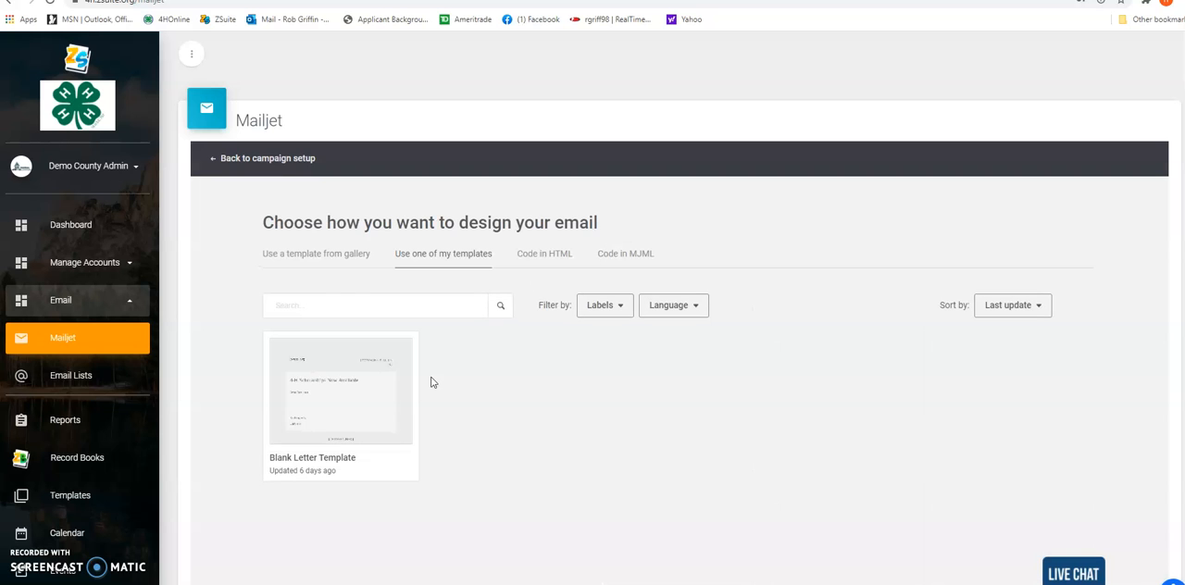
left_click(325, 258)
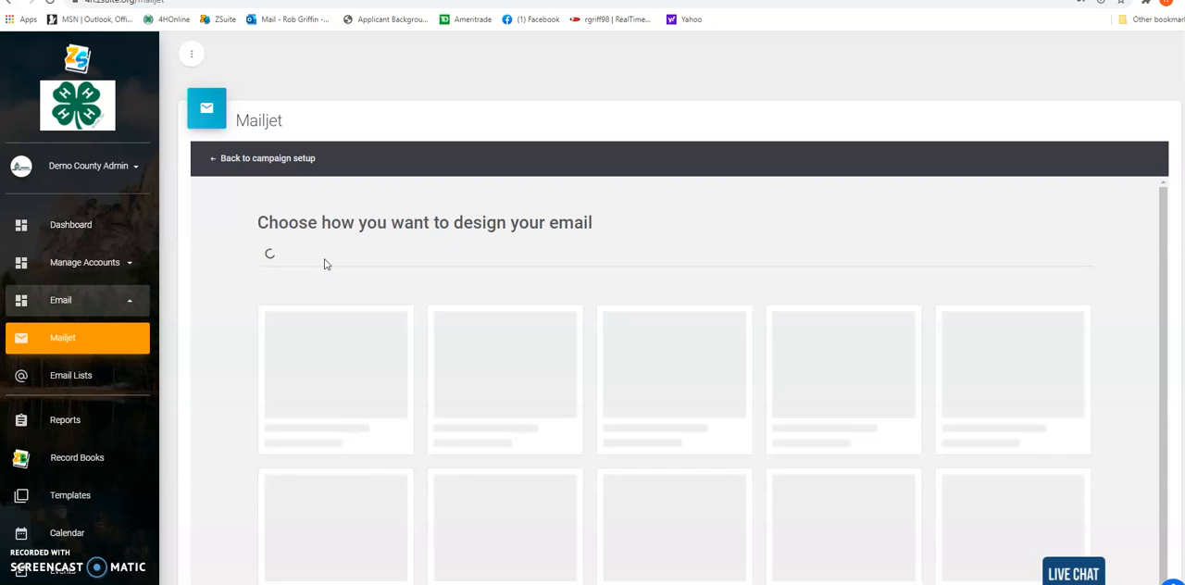
scroll(552, 361, "down", 1)
scroll(552, 361, "down", 2)
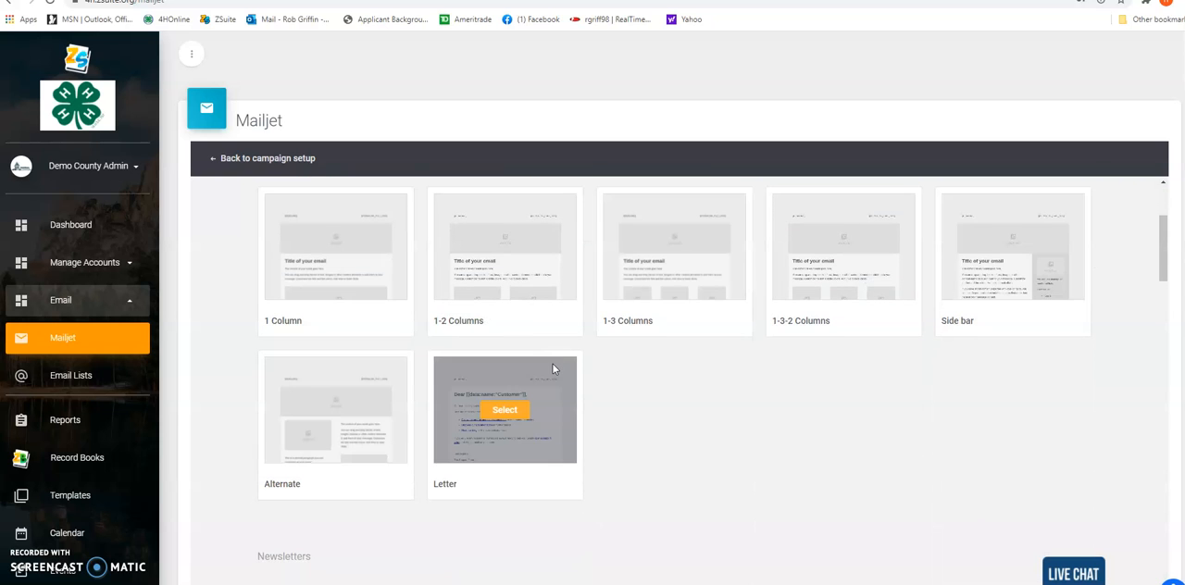
scroll(553, 366, "down", 1)
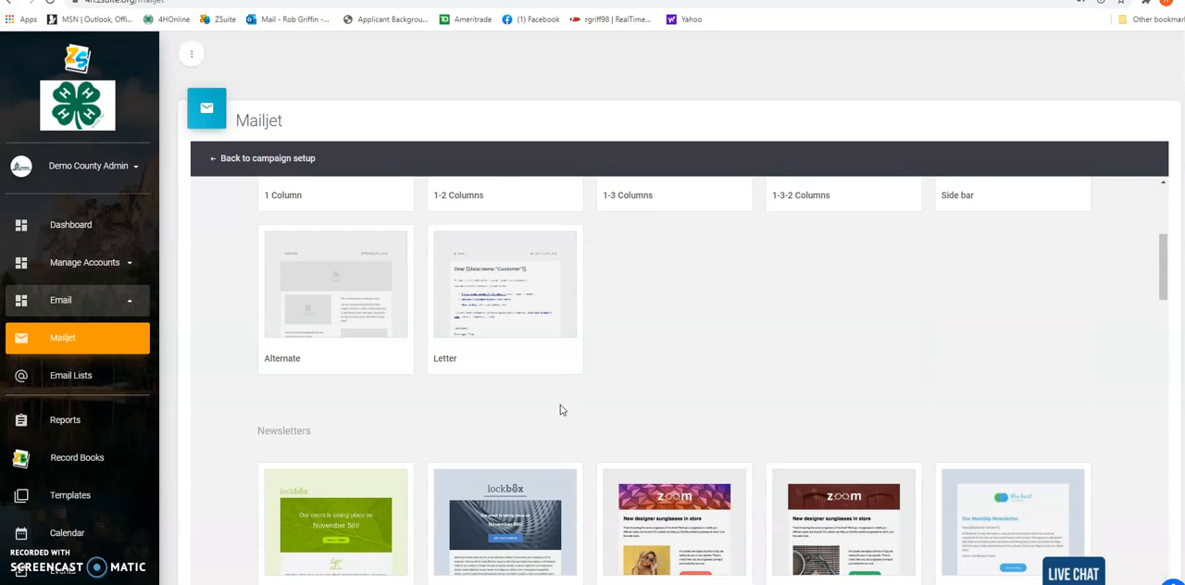
scroll(662, 478, "up", 4)
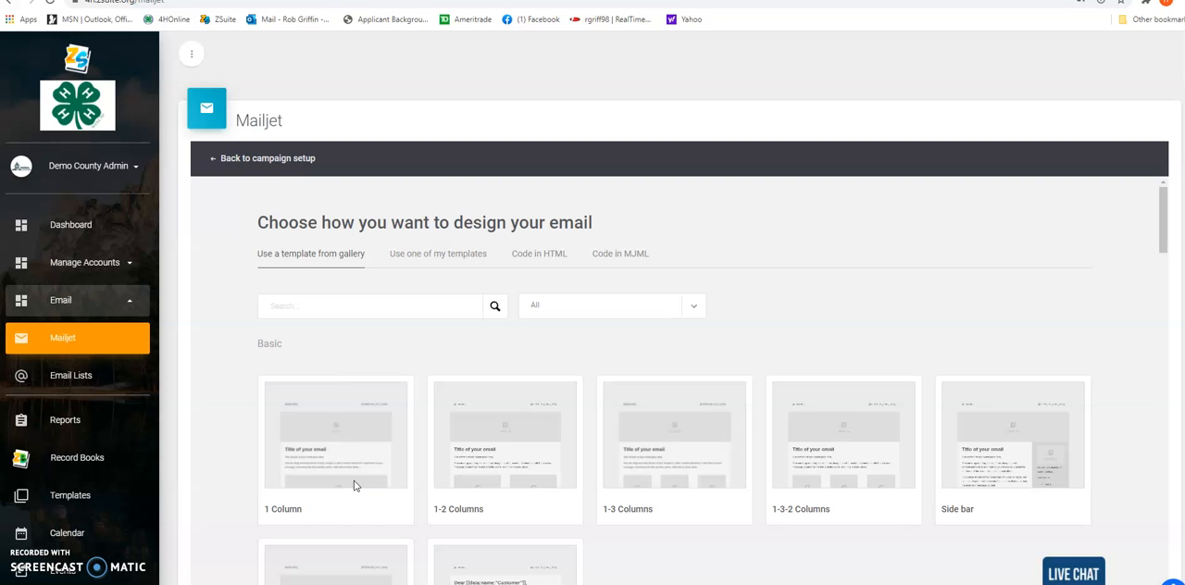
left_click(423, 257)
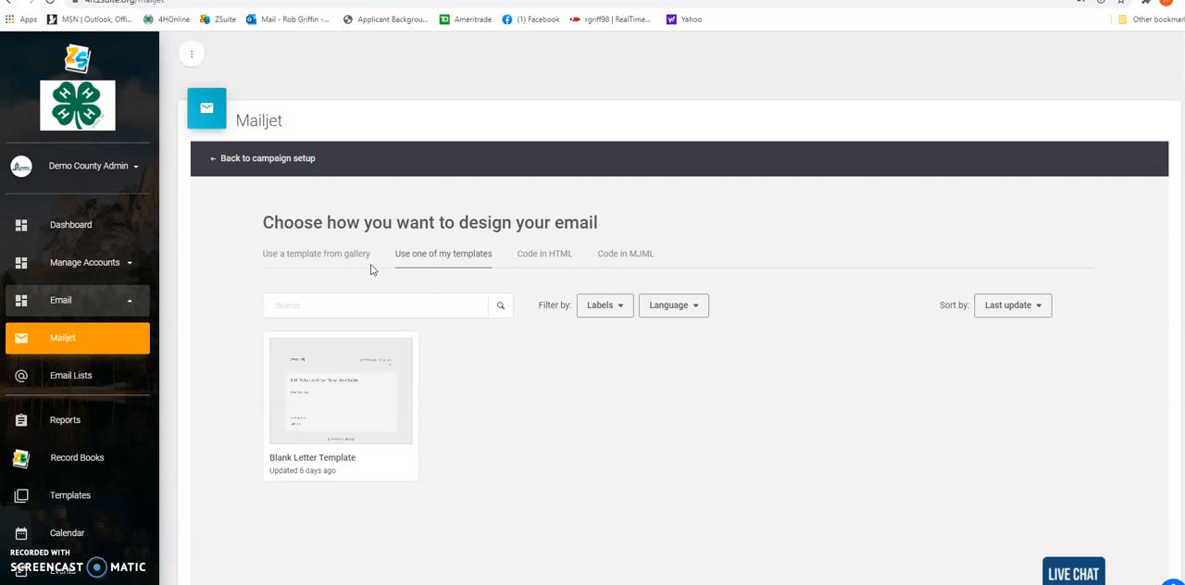
left_click(333, 260)
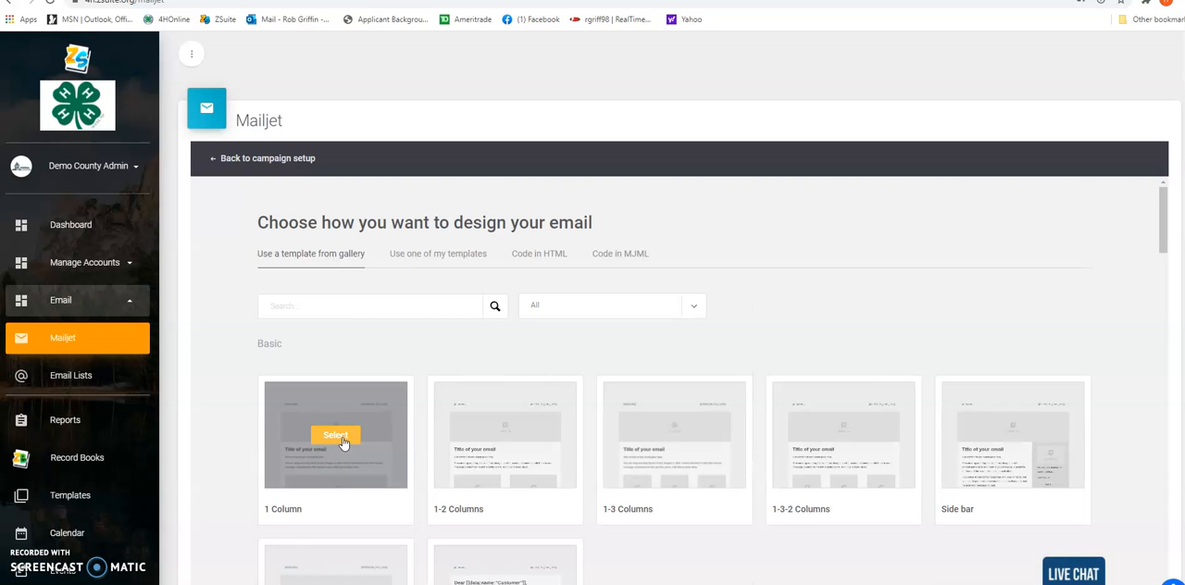
left_click(344, 443)
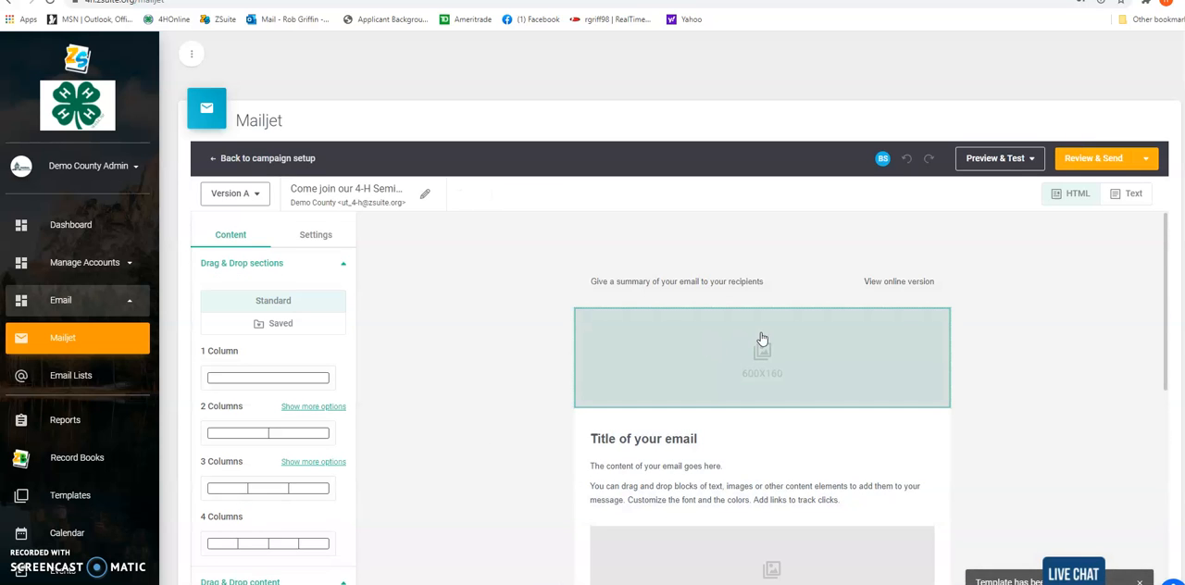
Delete the 600x160 placeholder image above the email title and confirm the deletion
scroll(762, 338, "down", 1)
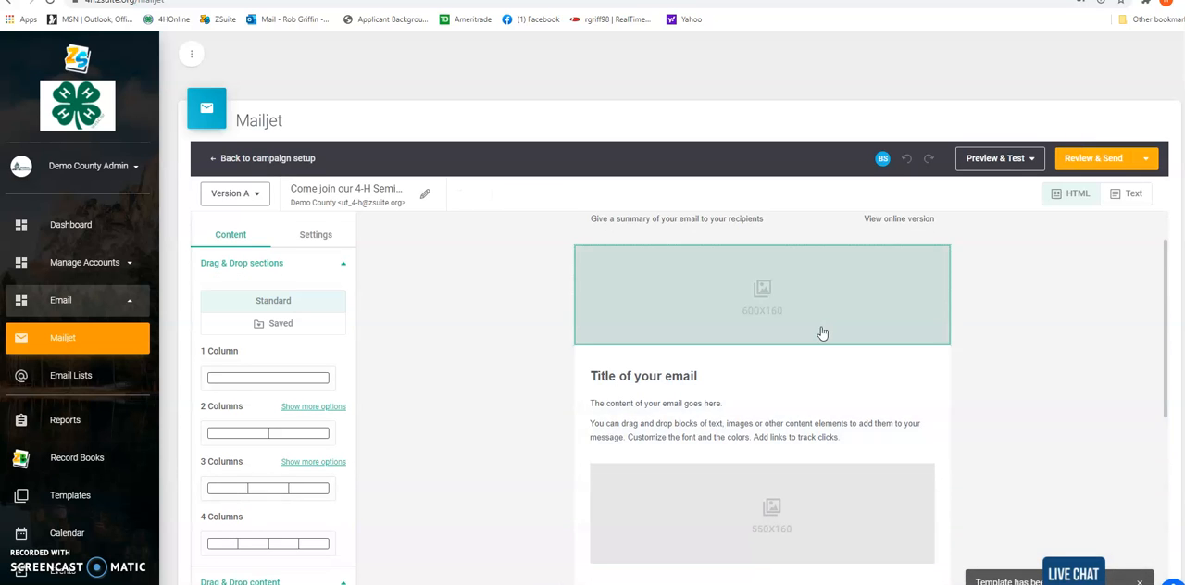
scroll(805, 417, "down", 3)
scroll(789, 441, "up", 4)
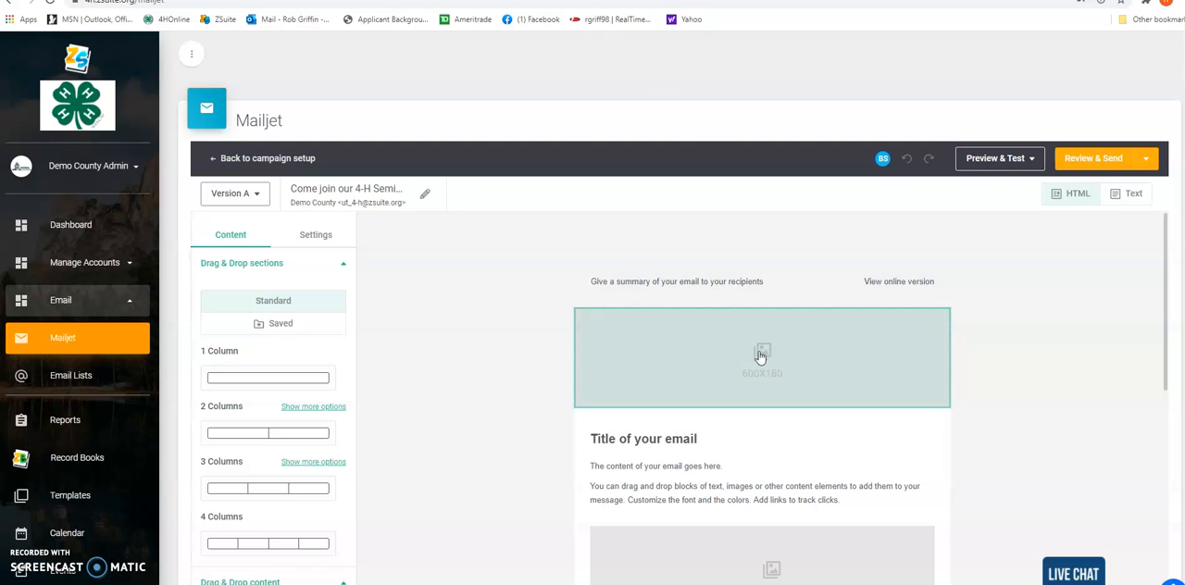
left_click(760, 358)
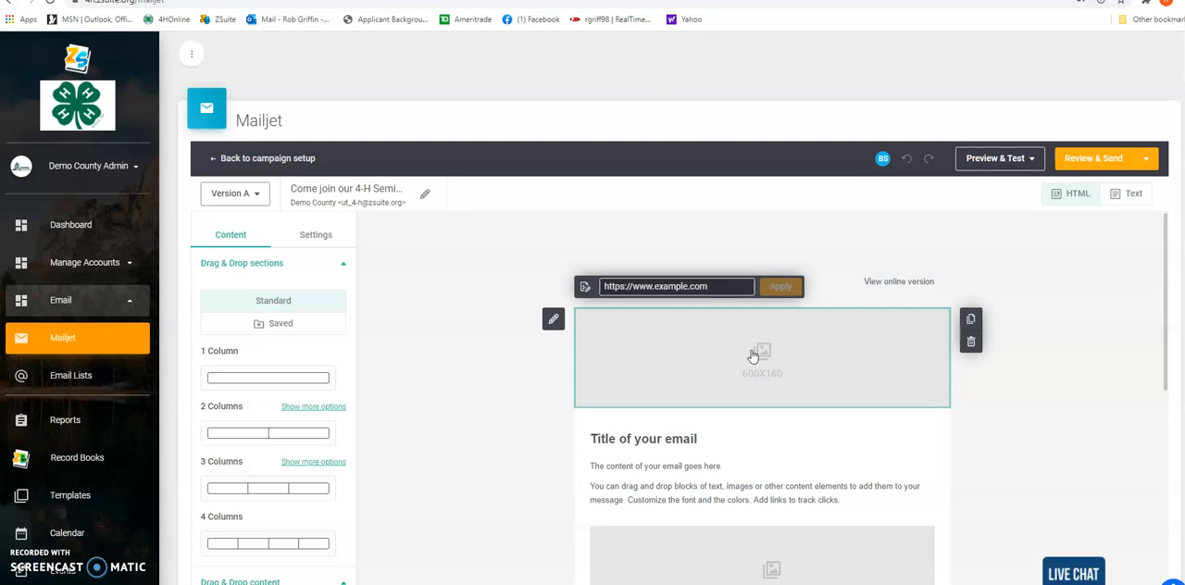
key("Delete")
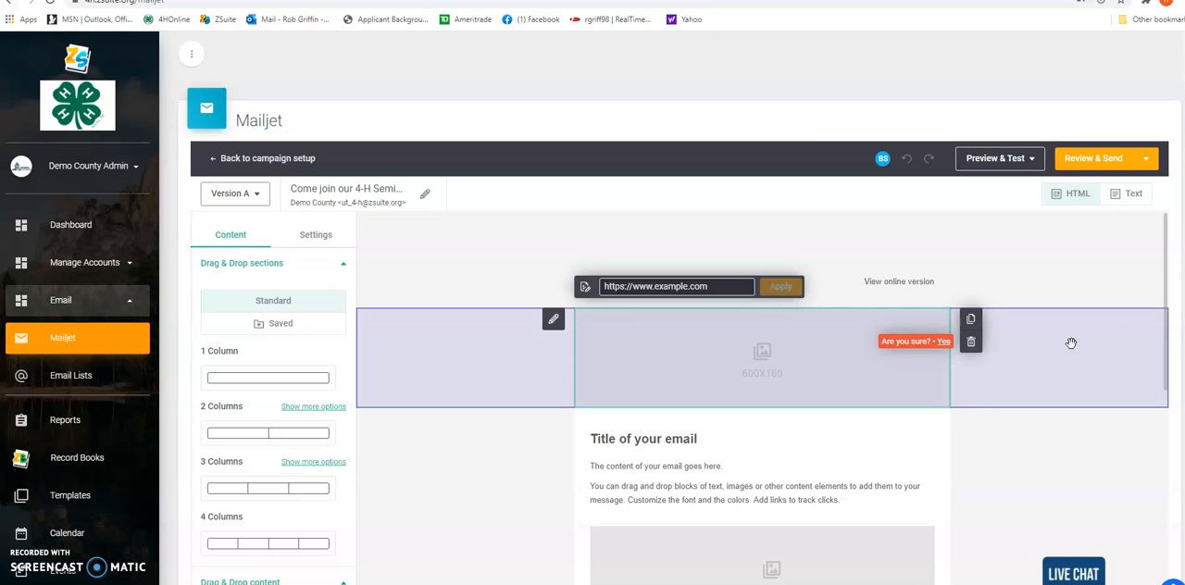
left_click(943, 340)
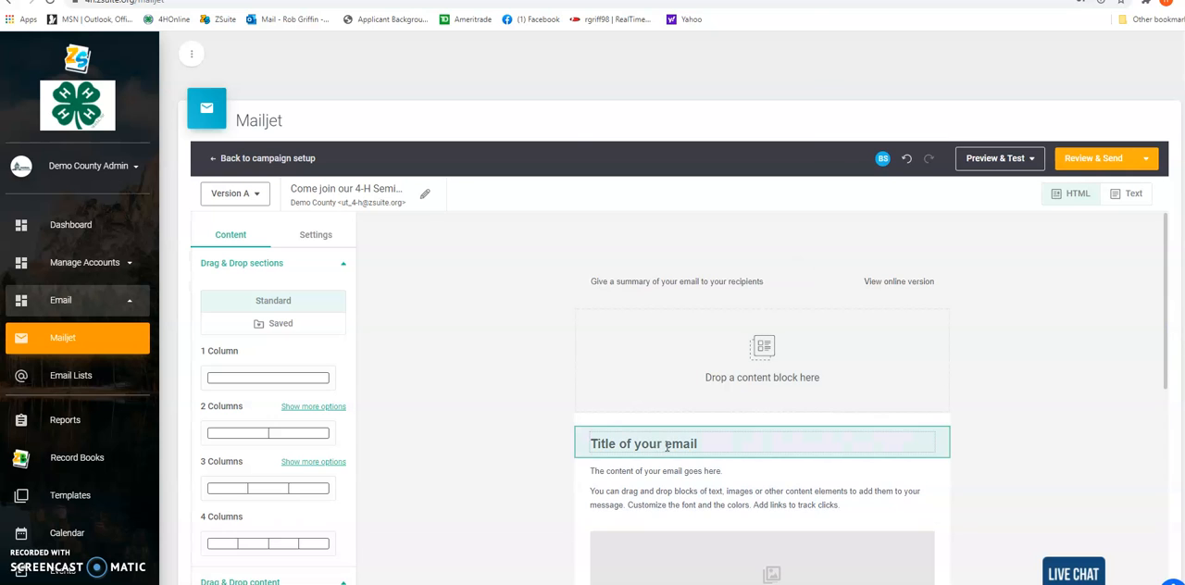
Replace the placeholder title of the email with "Join our 4-H Seminar"
scroll(678, 370, "down", 3)
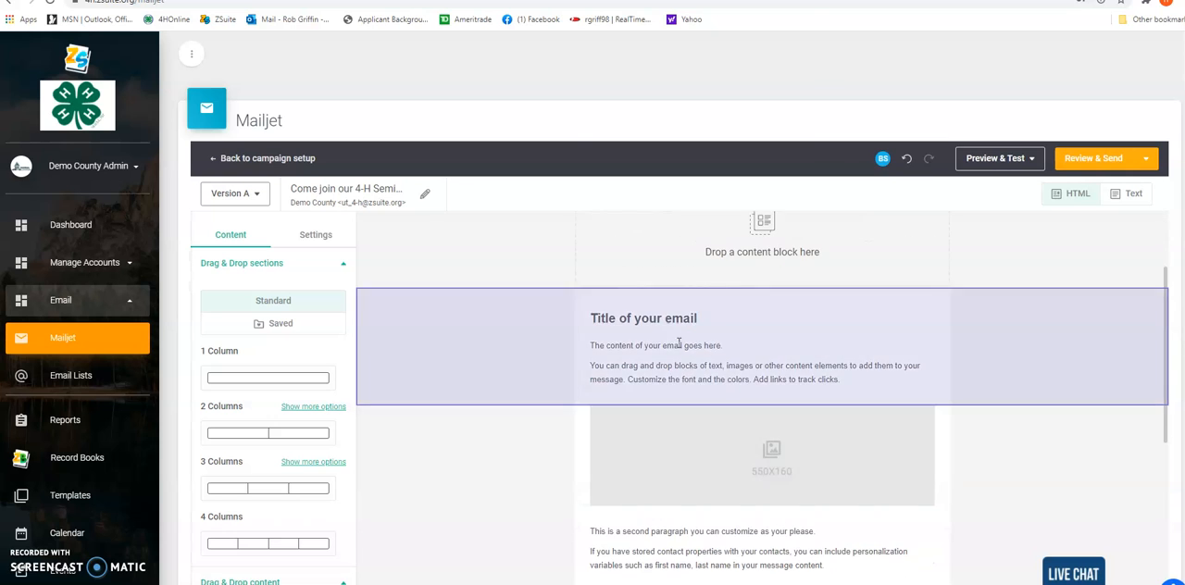
left_click(731, 314)
left_click_drag(732, 313, 570, 311)
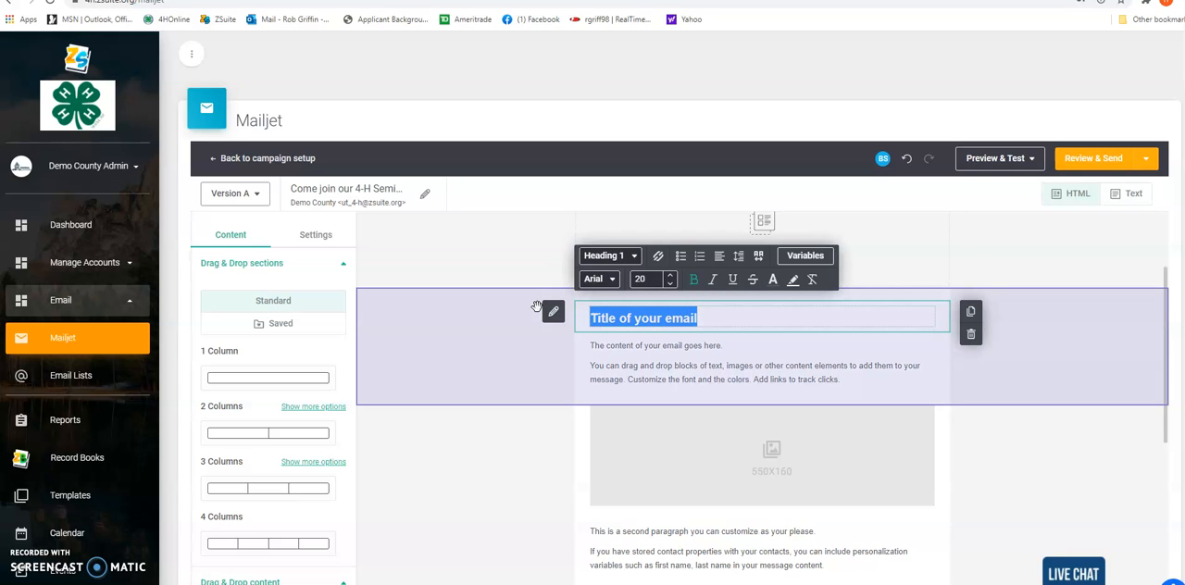
type("Welcome to")
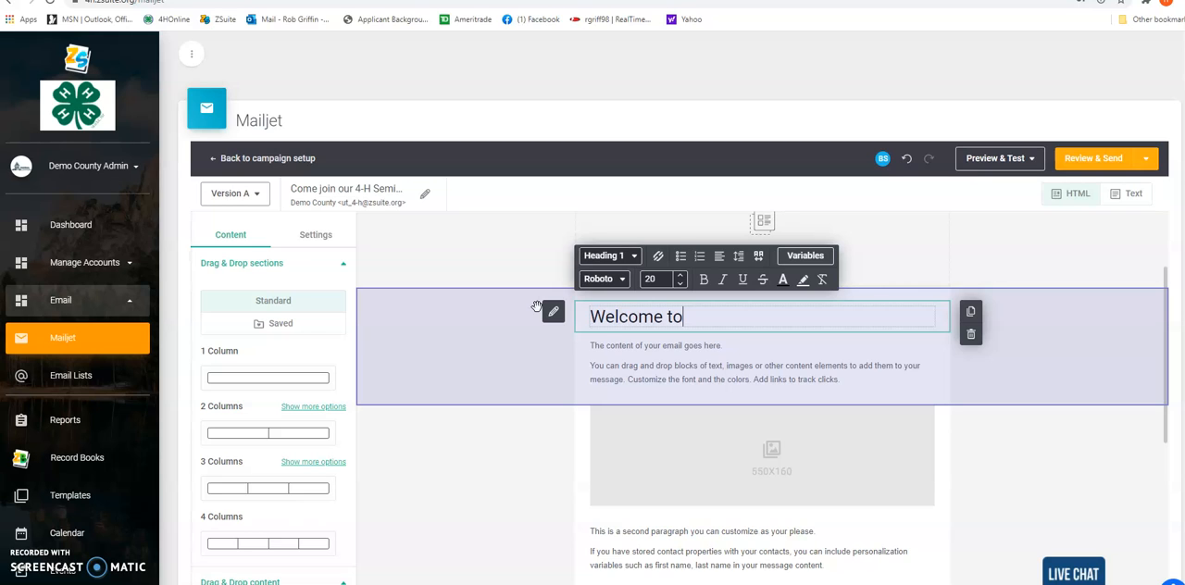
key("BackSpace")
key("BackSpace")
key("BackSpace")
key("BackSpace")
key("BackSpace")
key("BackSpace")
key("BackSpace")
key("BackSpace")
key("BackSpace")
key("BackSpace")
type("Join our 4-H Seminar")
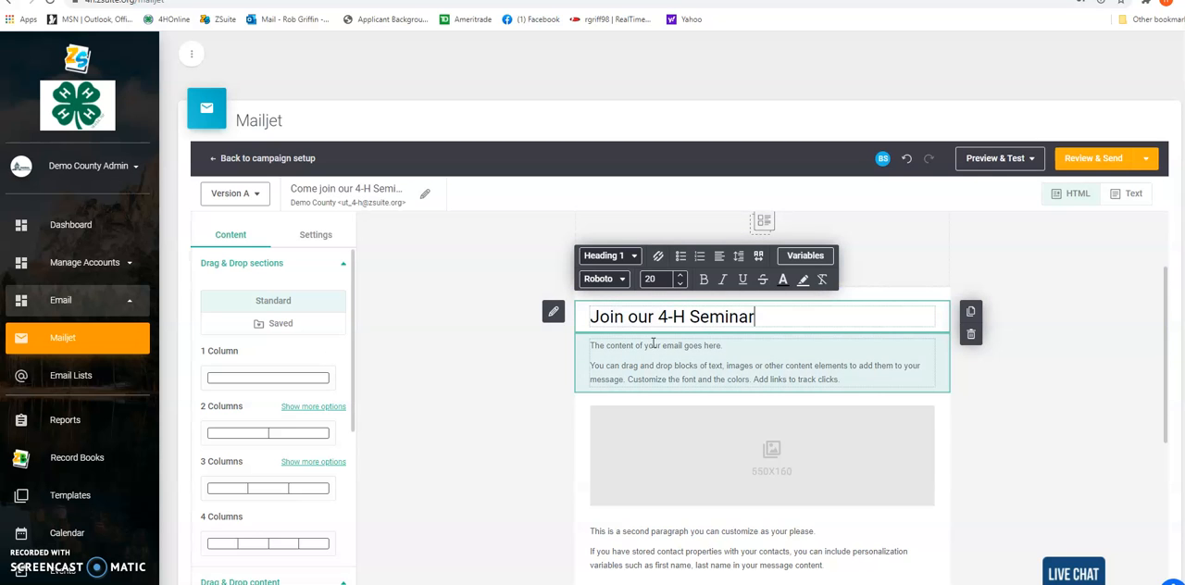
Replace the placeholder body text with the copied Jan 20th 4-H seminar invitation and link, and insert the wellness apple image below it
left_click_drag(846, 380, 583, 345)
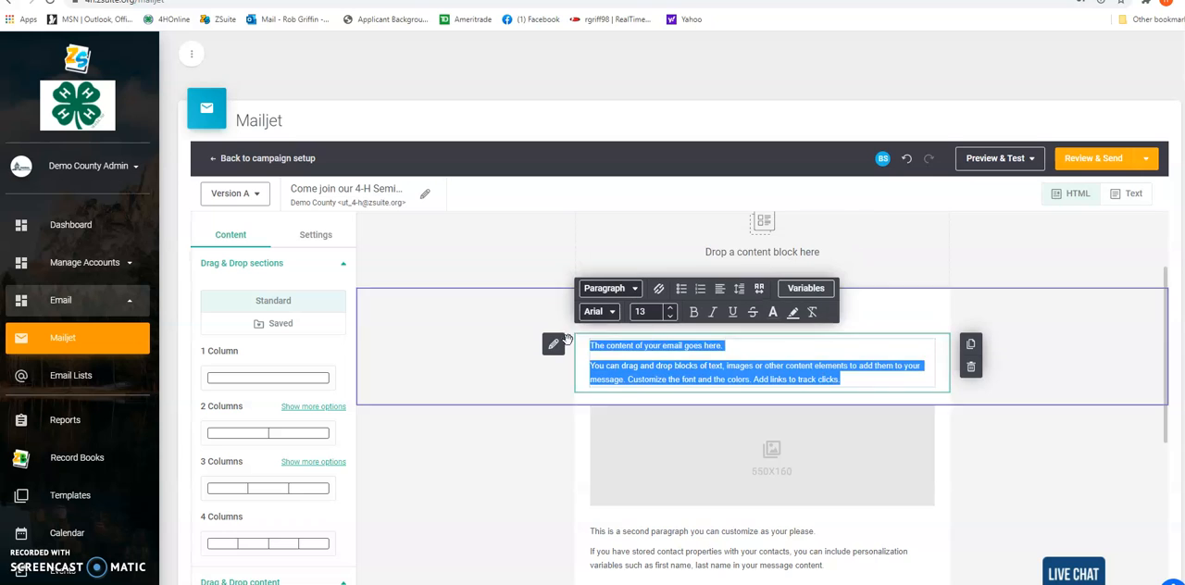
type("Dear 4-H Member, Come join our 4-H seminar at Demo County Event Center on Jan 20th at 2:00 pm. Click her for more information https://usu.co1.qualtrics.com/jfe/form/SV_eha1NBHDdVk4K9L")
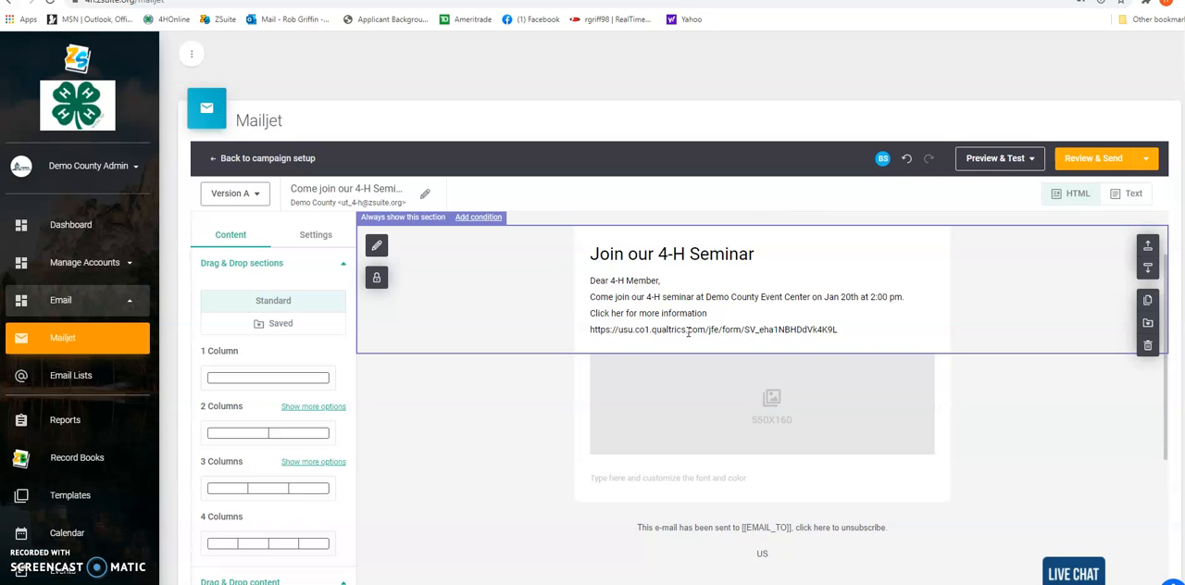
left_click_drag(0, 344, 767, 445)
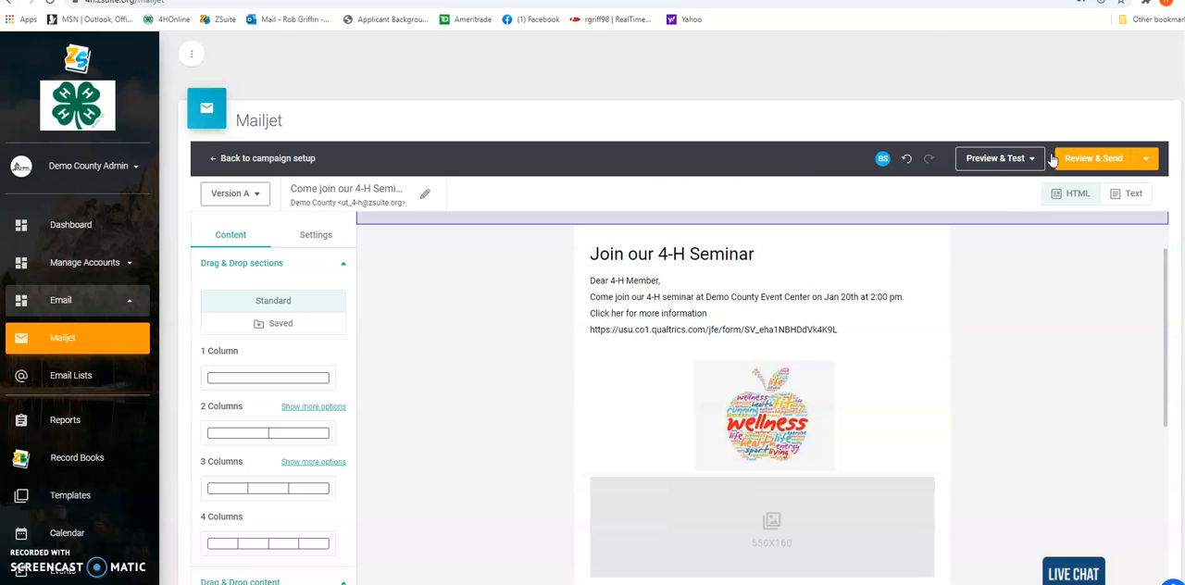
Check the finished email layout and preview it in both the mobile and desktop versions
scroll(741, 370, "down", 1)
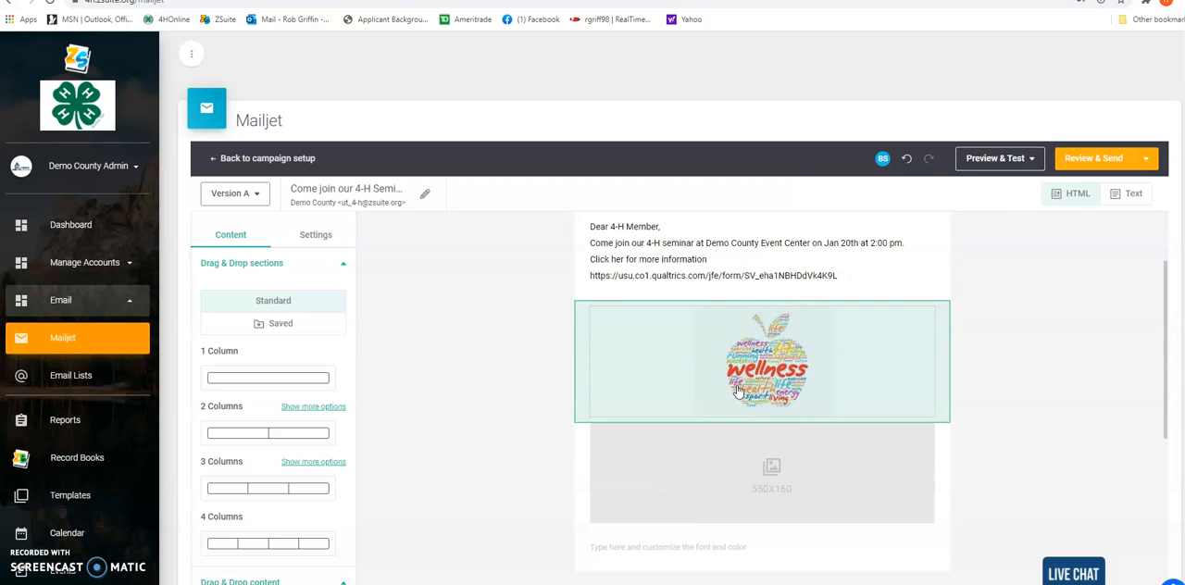
scroll(738, 391, "down", 1)
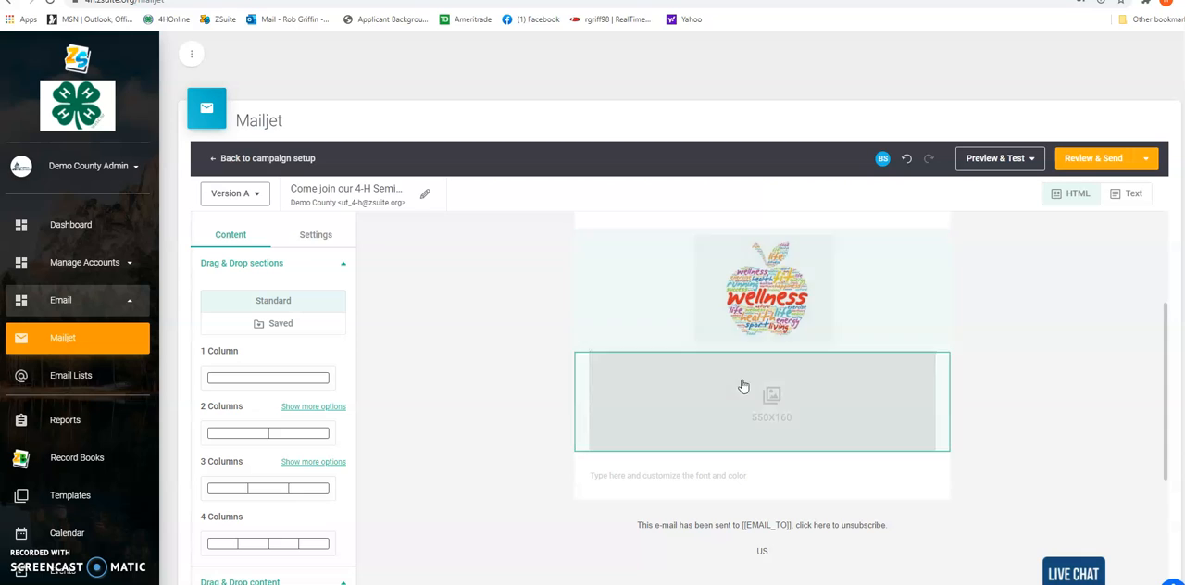
left_click(1034, 162)
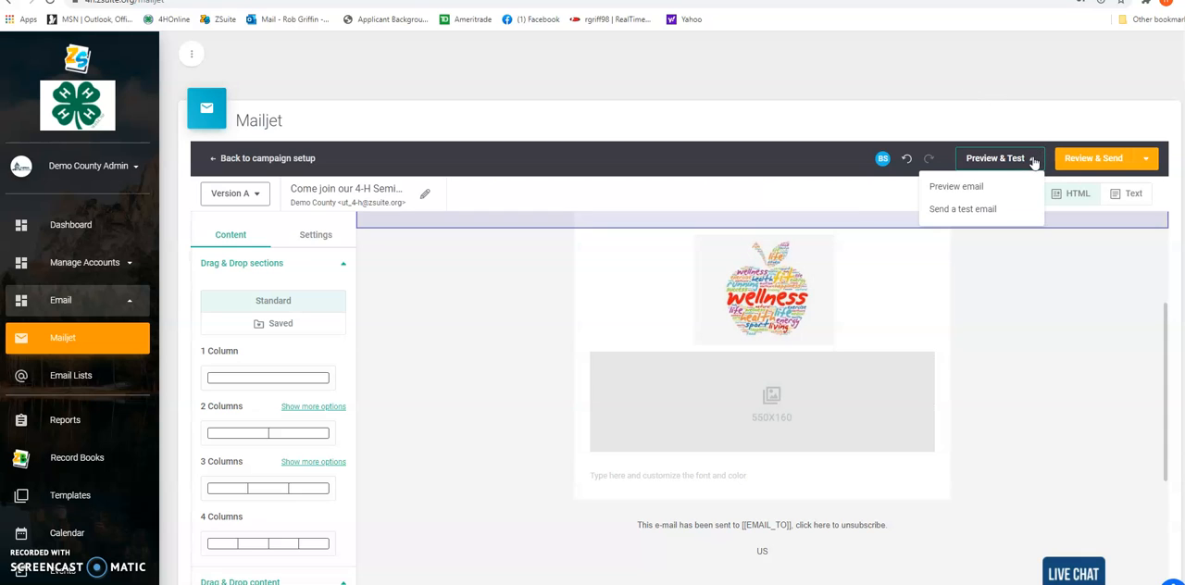
left_click(972, 189)
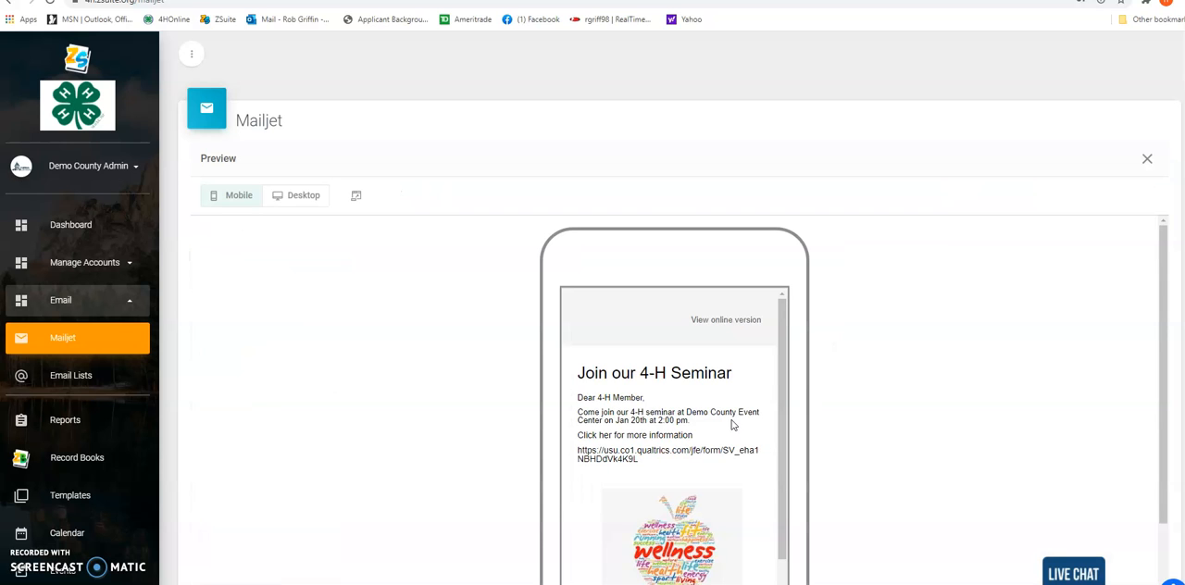
scroll(731, 425, "down", 2)
scroll(732, 425, "up", 2)
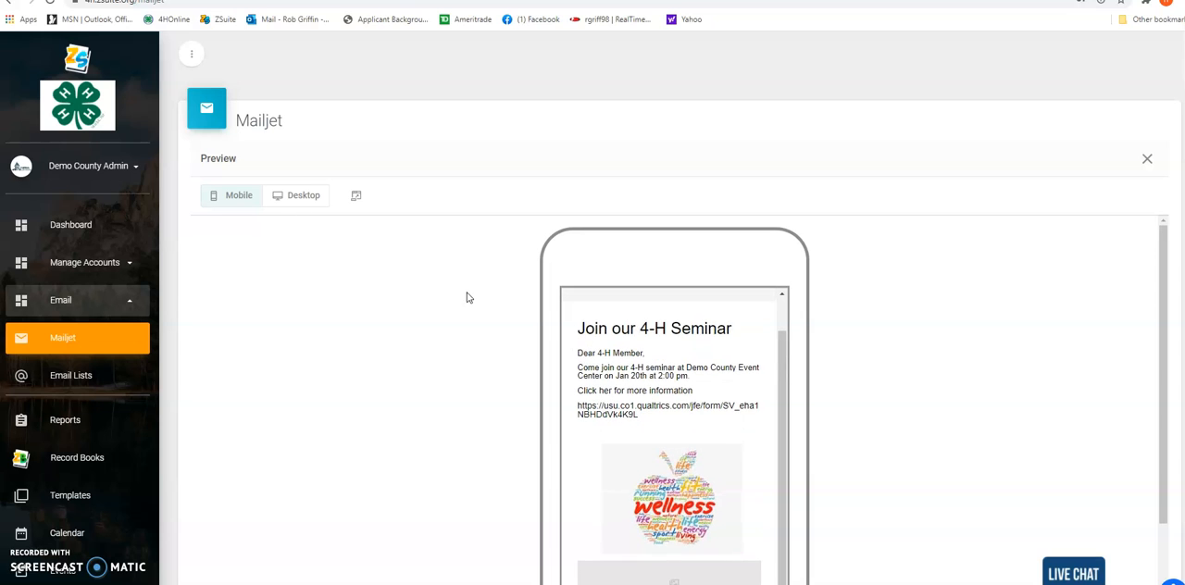
left_click(297, 197)
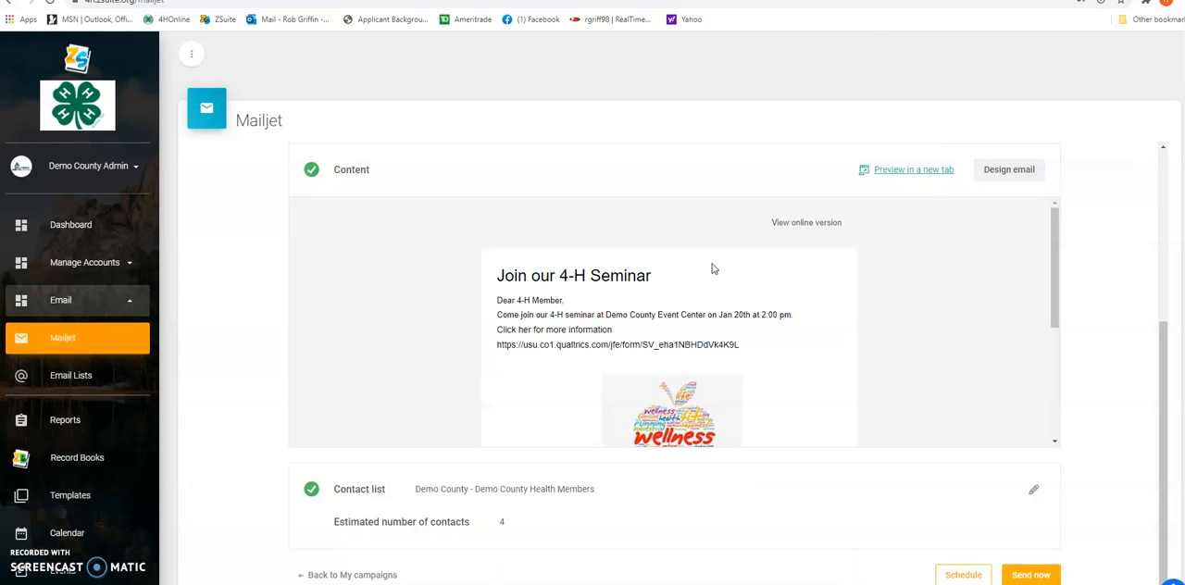
Reopen the email design, return to the campaign details and check the assigned contact list
left_click(1006, 172)
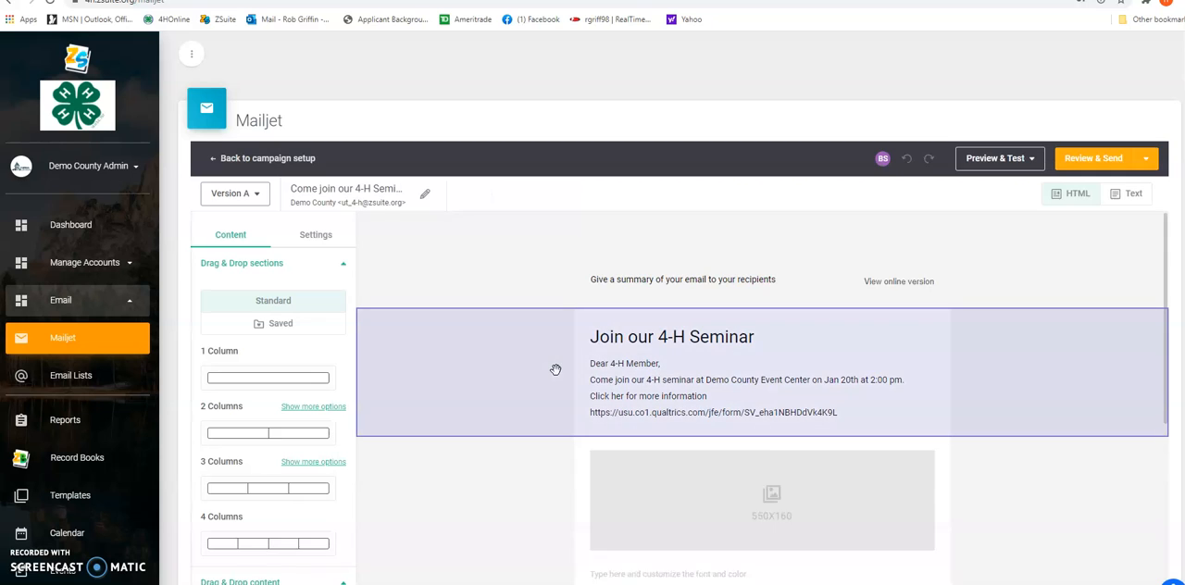
left_click(284, 159)
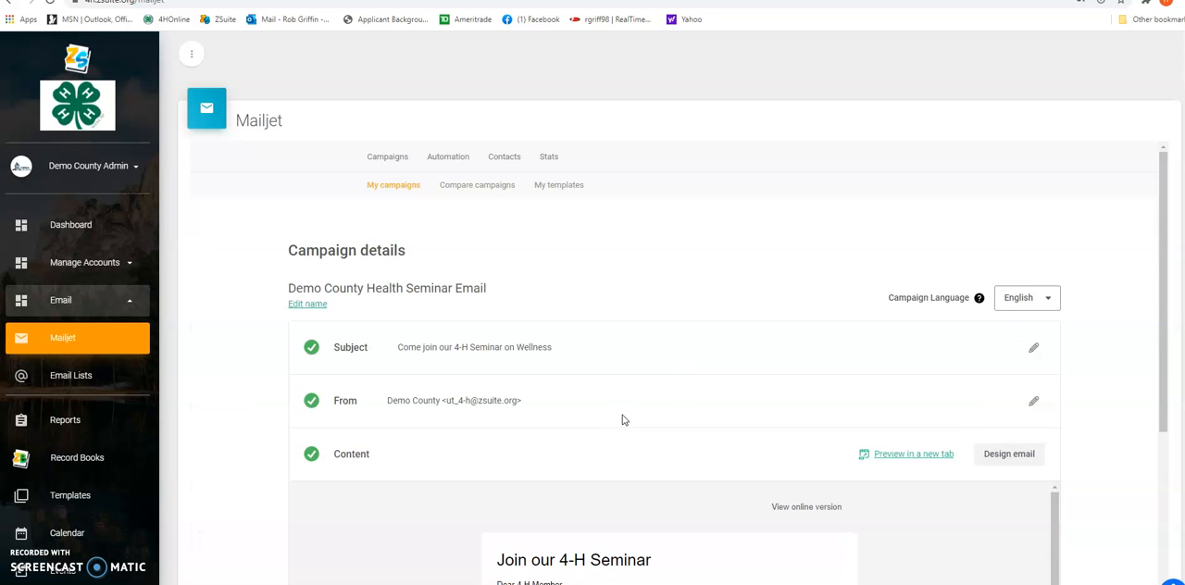
scroll(623, 421, "down", 3)
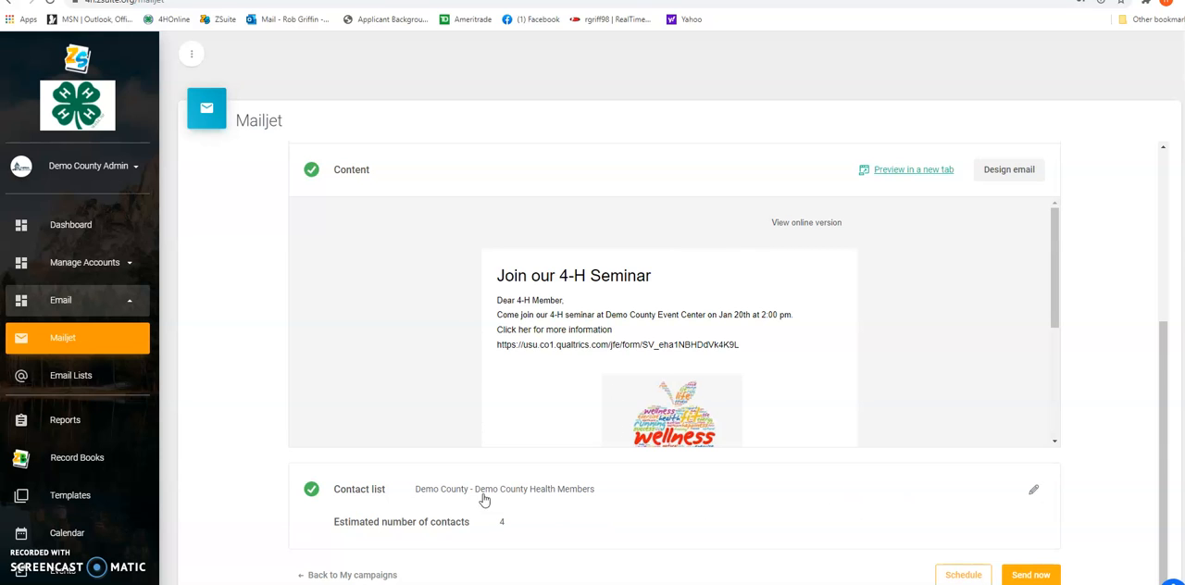
left_click_drag(425, 488, 952, 523)
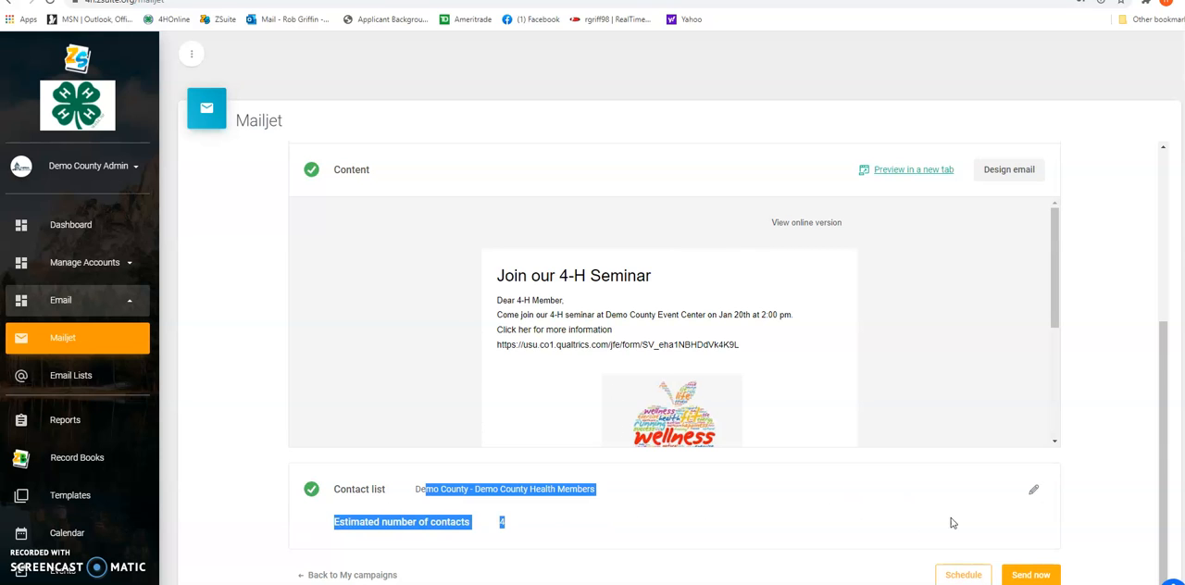
Start a new contact list from the campaign's contact list setting, using manual insertion as the list source
left_click(1034, 489)
scroll(679, 496, "down", 1)
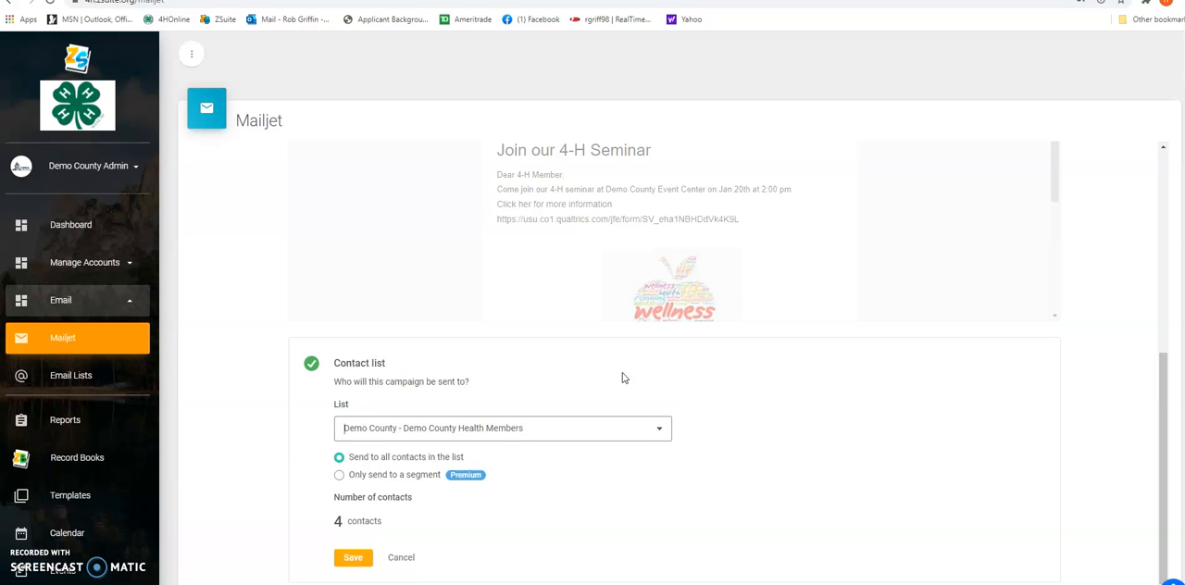
left_click(648, 431)
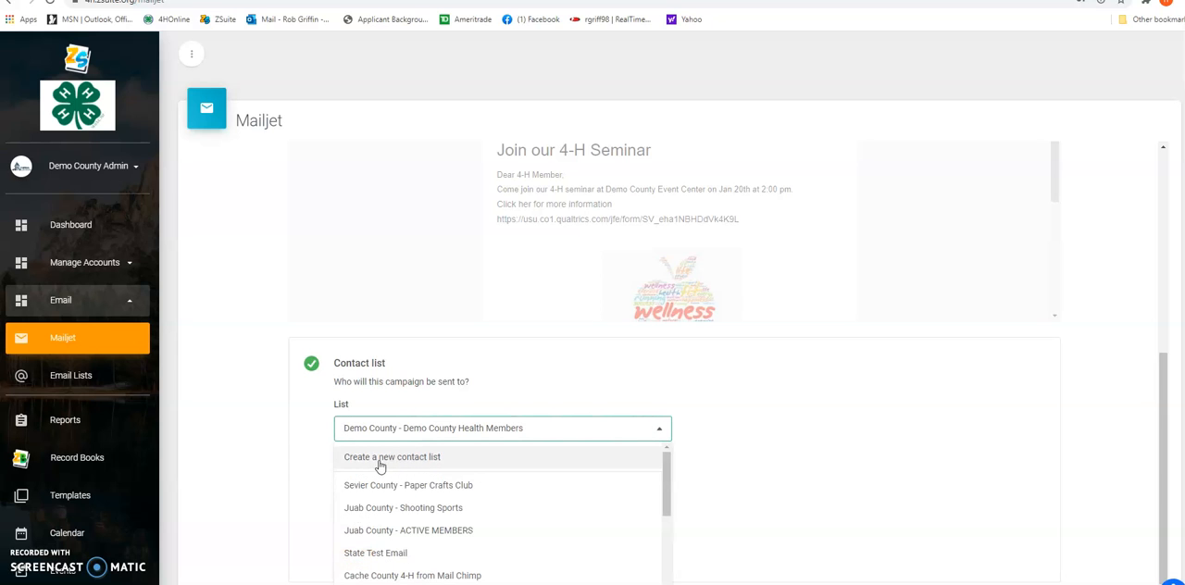
left_click(419, 457)
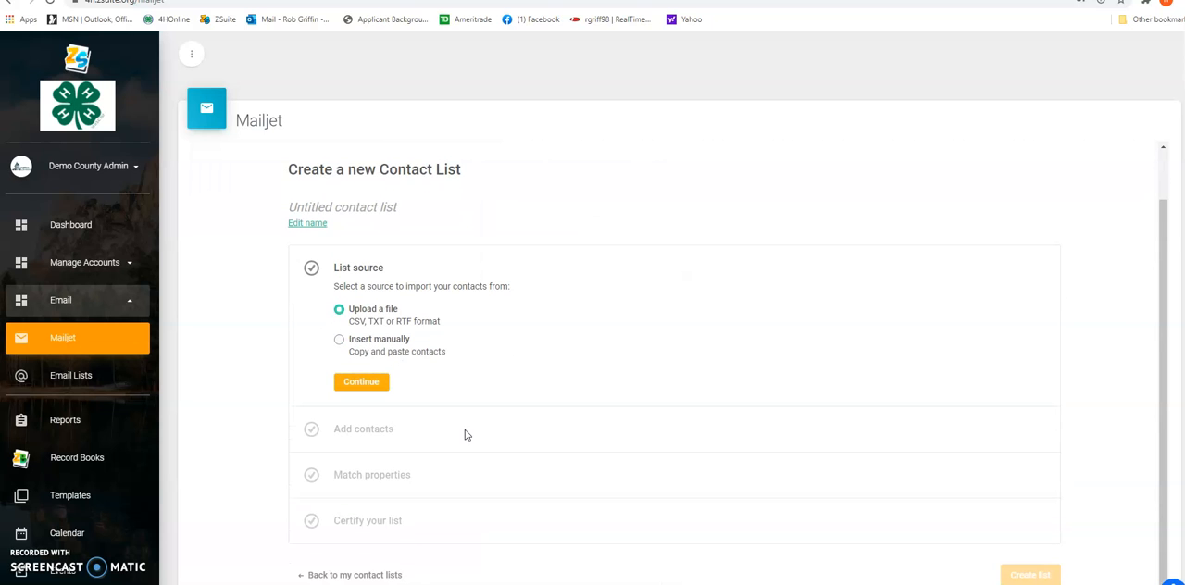
left_click(340, 342)
left_click(362, 384)
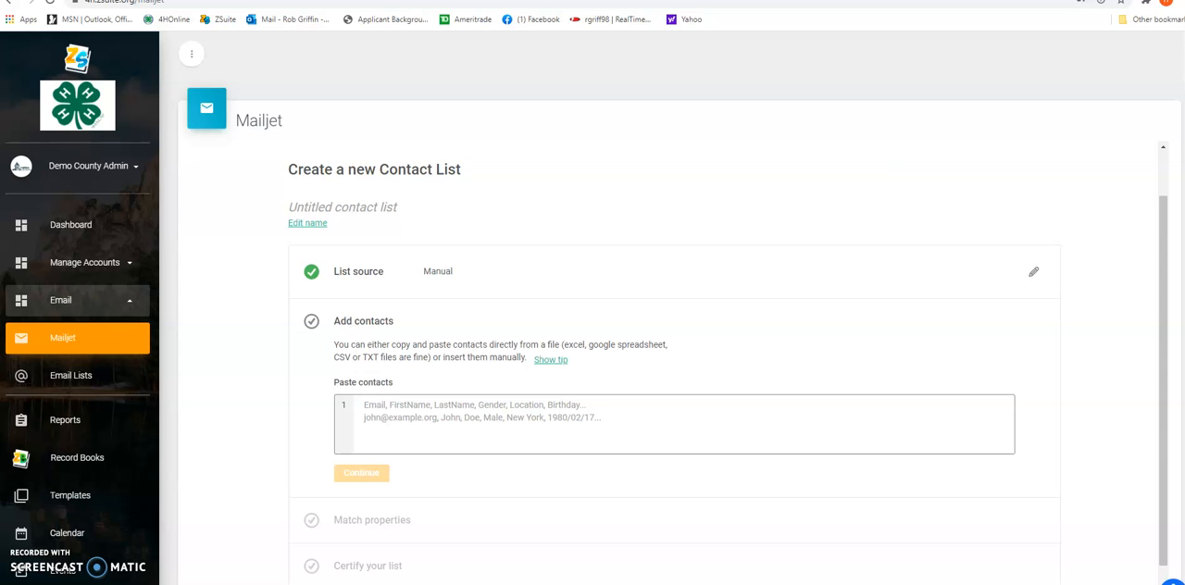
Copy the email addresses in cells C2:C6 of the Excel workbook and paste them as contacts into the new Mailjet list
key("alt+Tab")
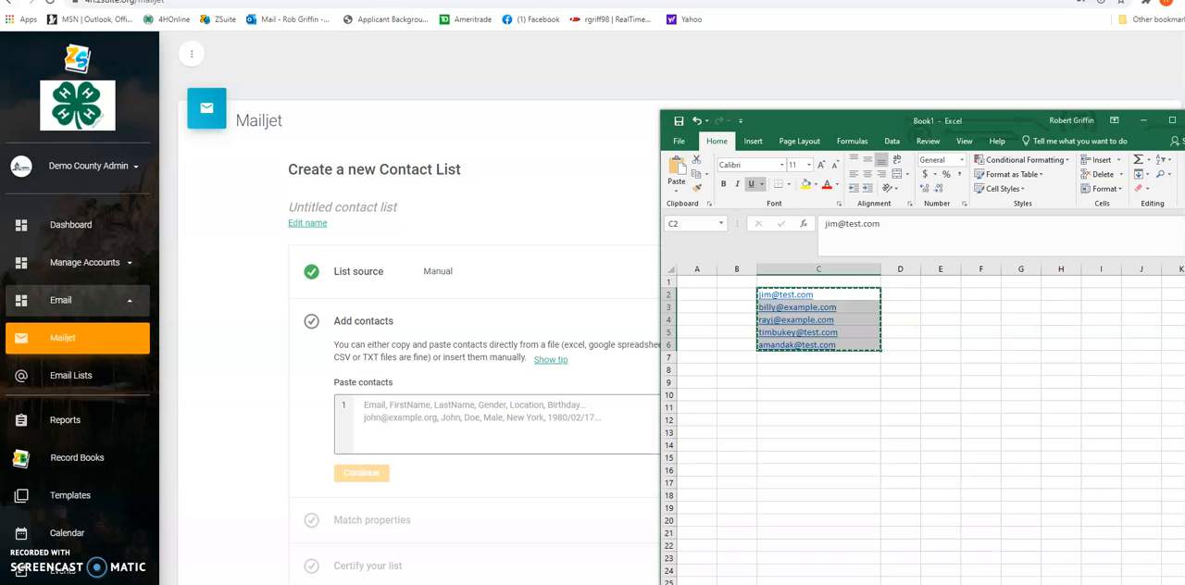
left_click(776, 372)
left_click_drag(823, 289, 808, 346)
key("ctrl+c")
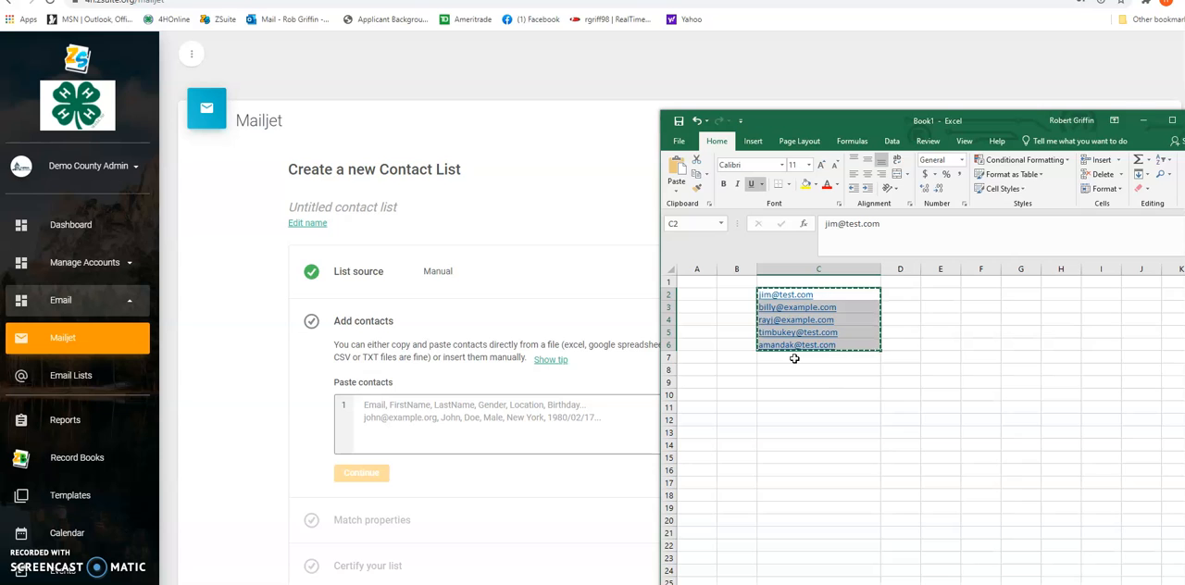
left_click(478, 404)
key("ctrl+v")
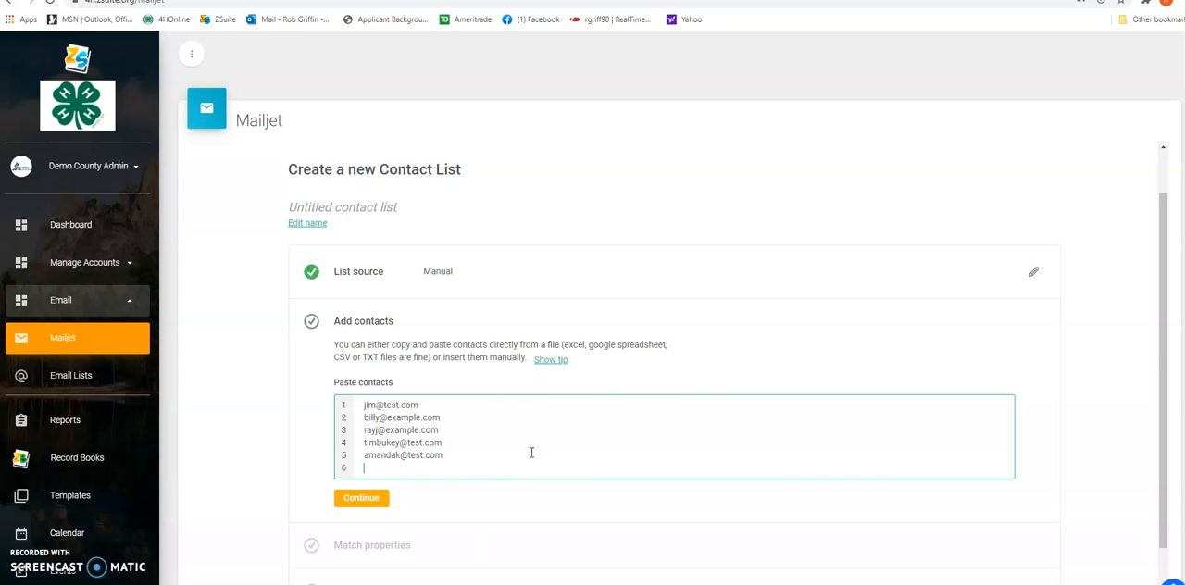
scroll(765, 320, "down", 2)
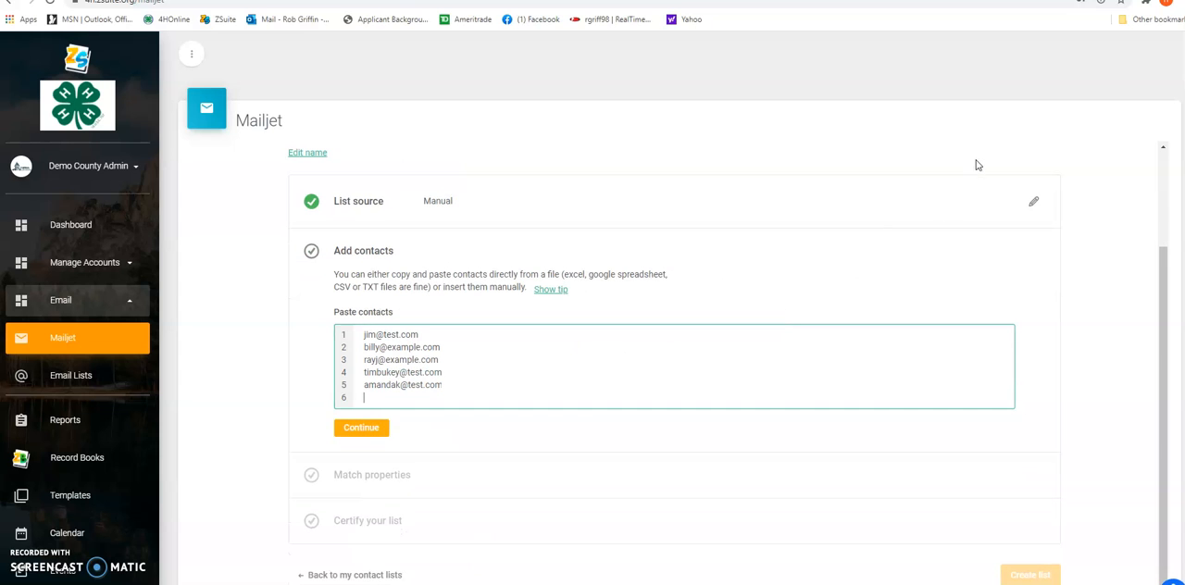
Leave the unfinished contact list and reopen the Demo County Health Seminar Email campaign from the campaign overview
scroll(859, 354, "up", 3)
scroll(859, 354, "up", 1)
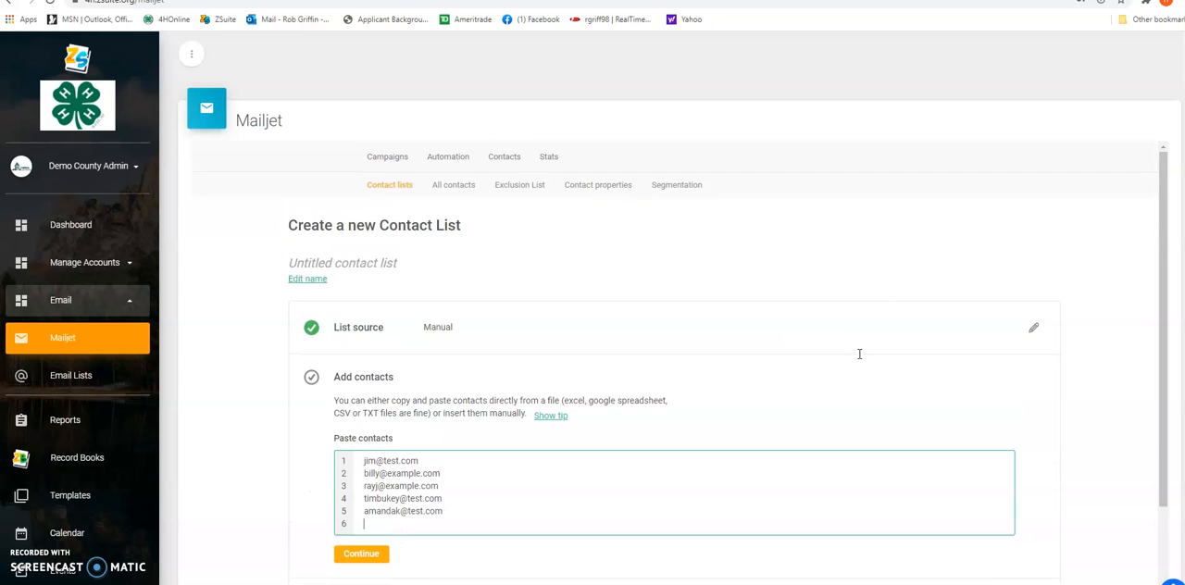
left_click(389, 157)
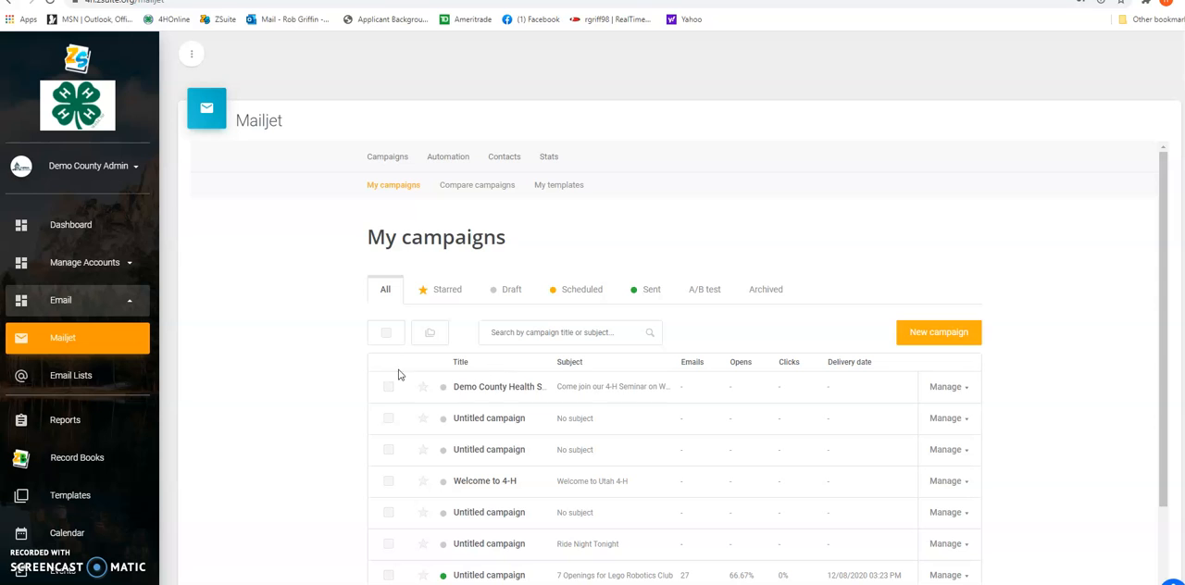
left_click(945, 387)
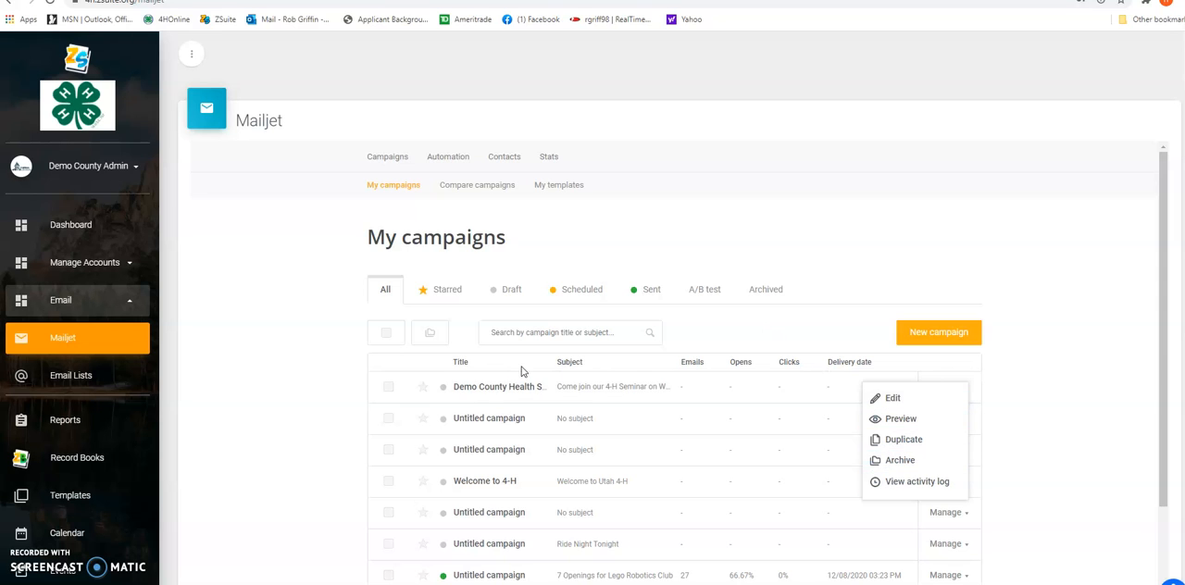
left_click(499, 391)
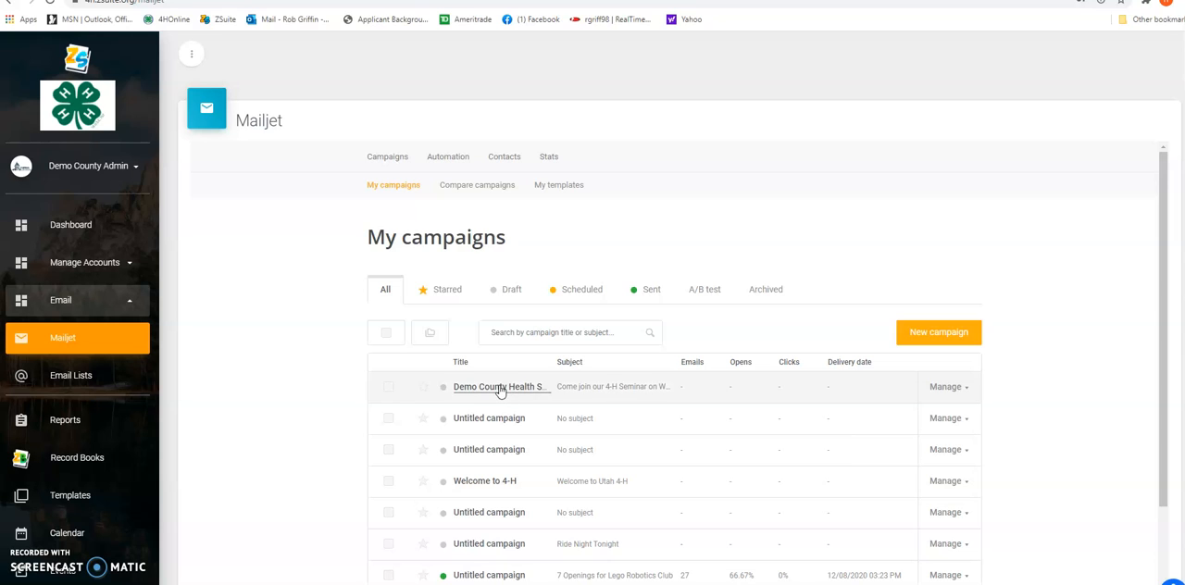
left_click(500, 390)
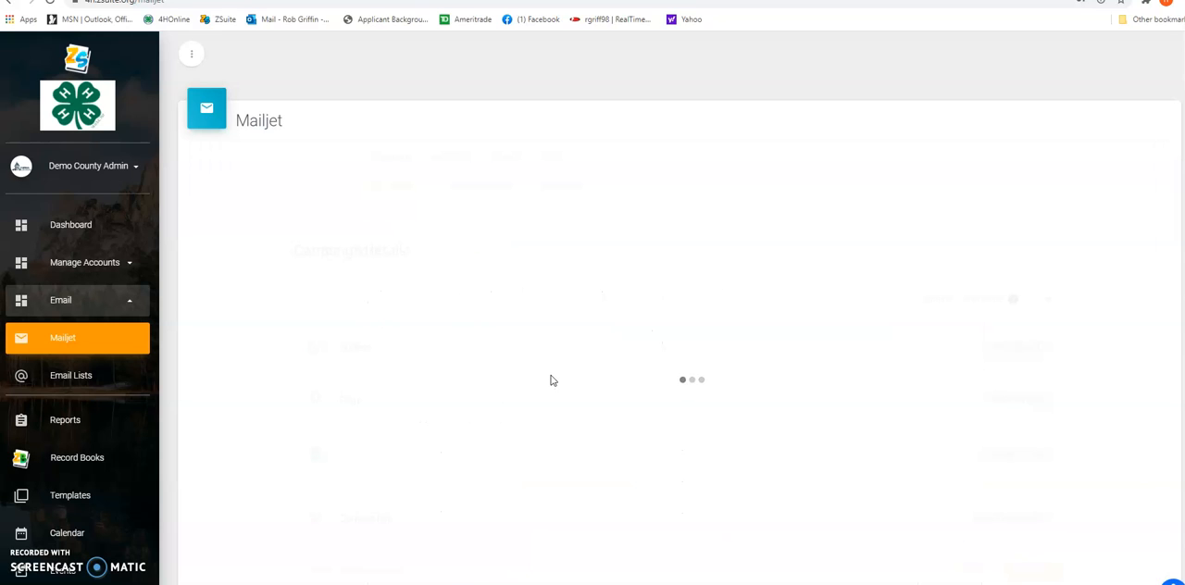
Check the campaign's contact list and estimated number of contacts, and start sending the campaign immediately
scroll(550, 379, "down", 5)
left_click_drag(494, 528, 486, 530)
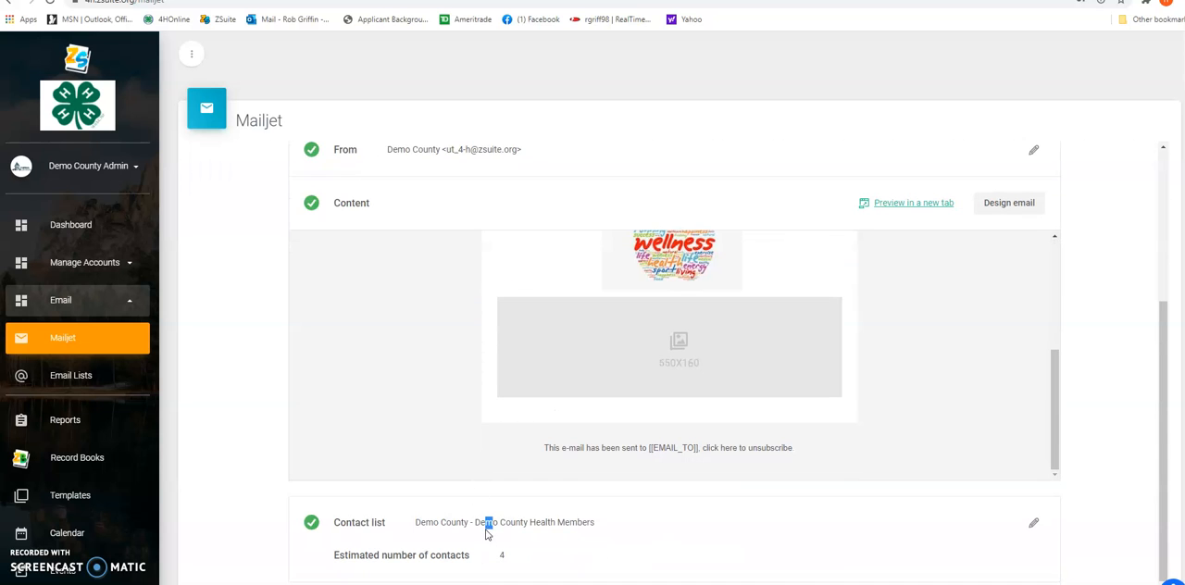
scroll(658, 507, "down", 1)
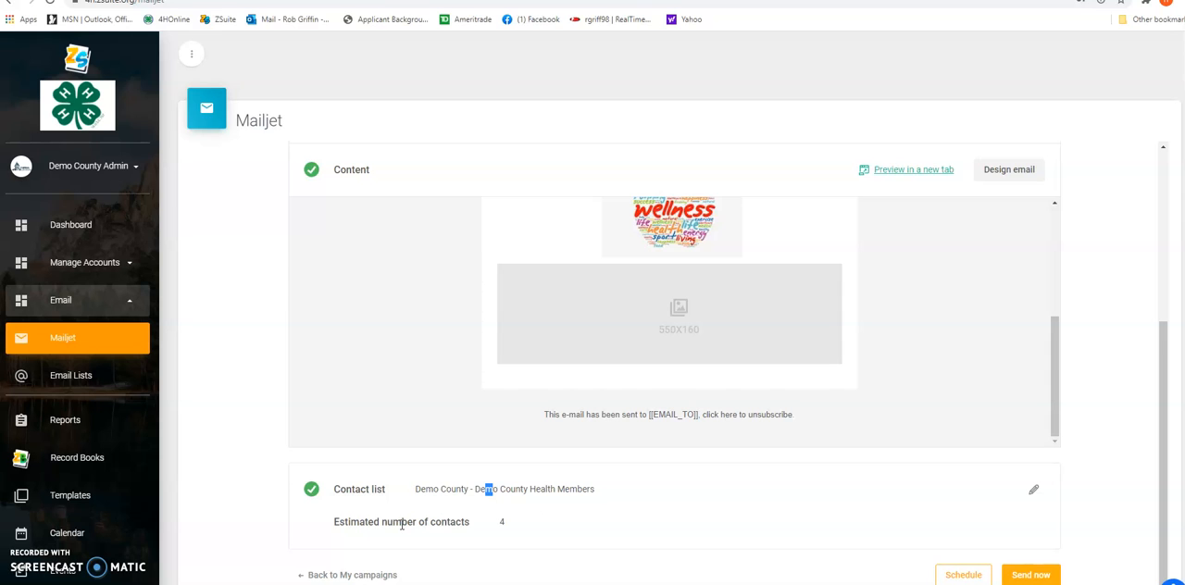
left_click_drag(507, 529, 498, 527)
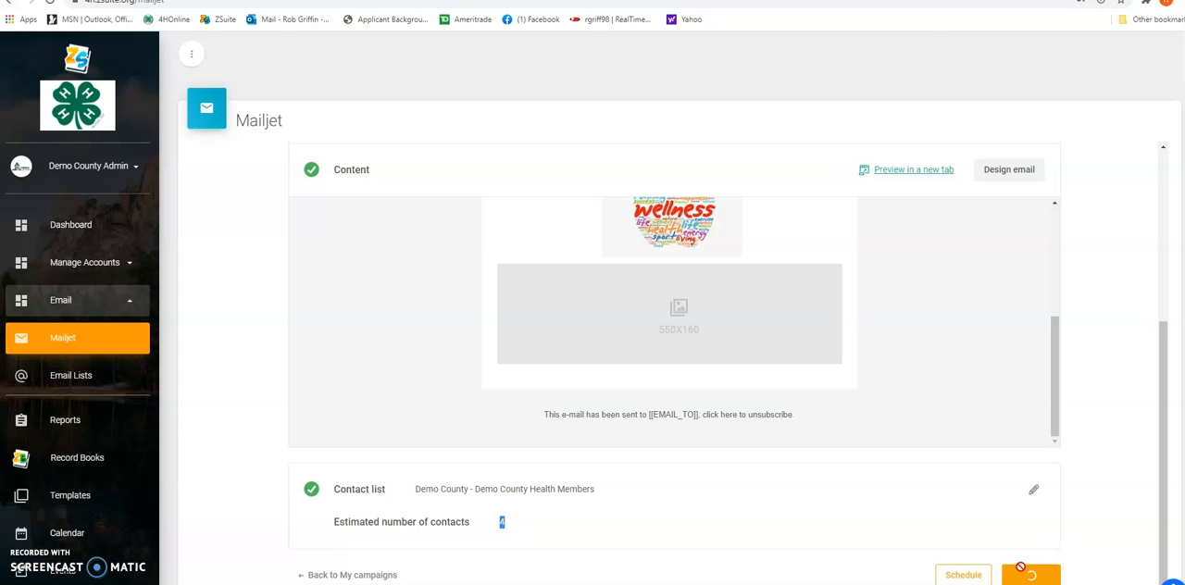
left_click(1030, 576)
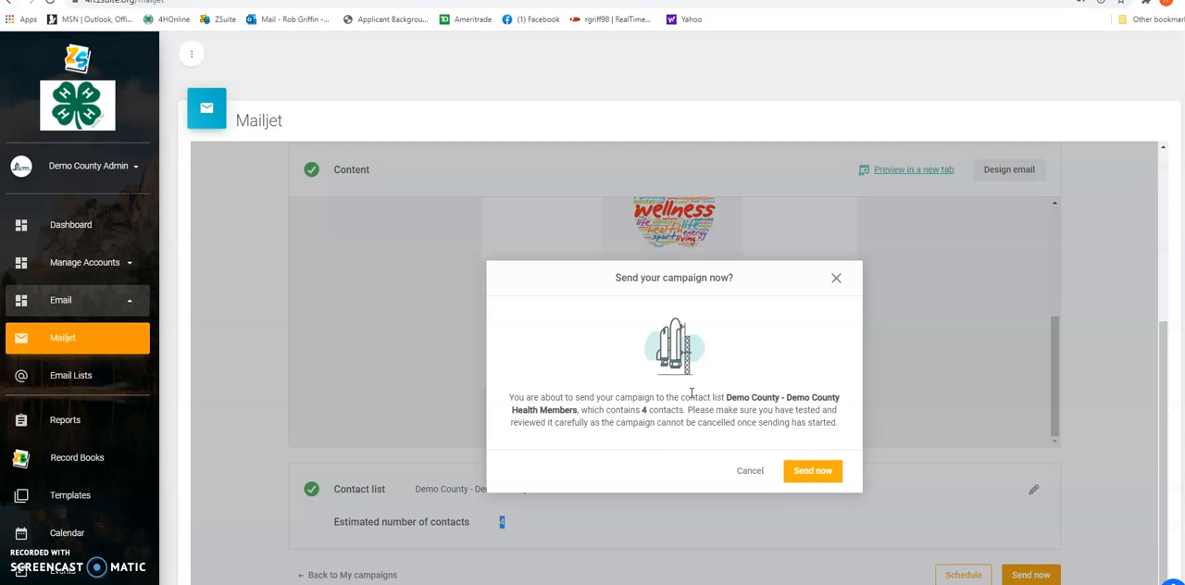